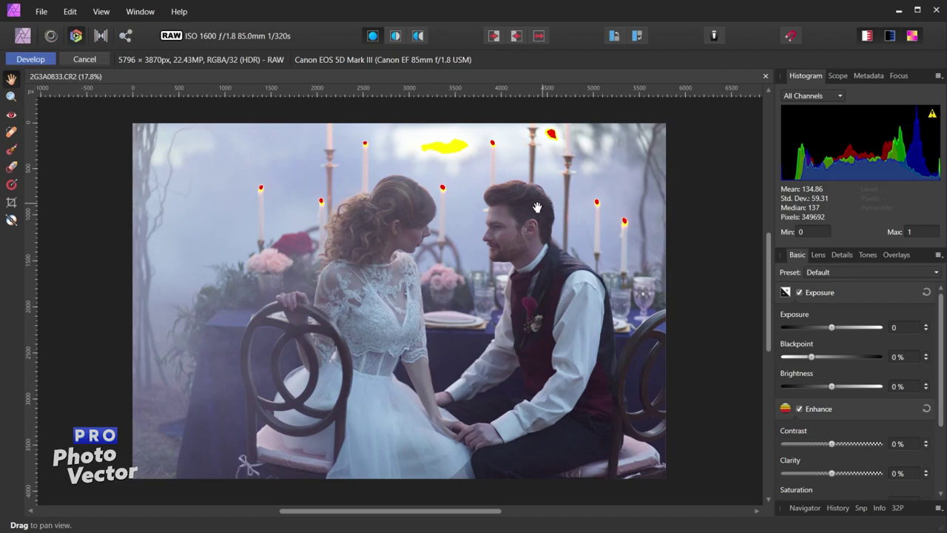
Develop the RAW wedding photo 2G3A0833.CR2 and open it in the Photo persona
click(30, 60)
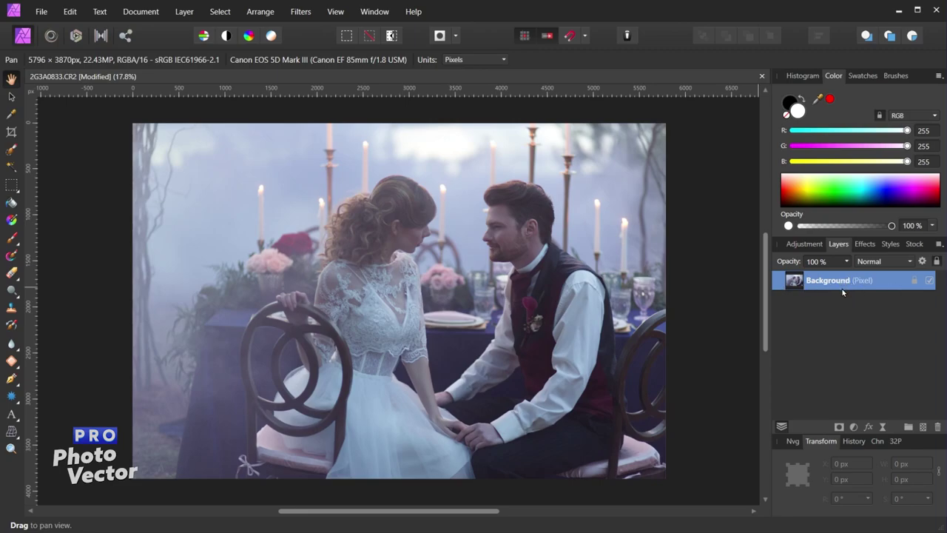
Bring up the Adjustments menu from the Layers panel
click(855, 428)
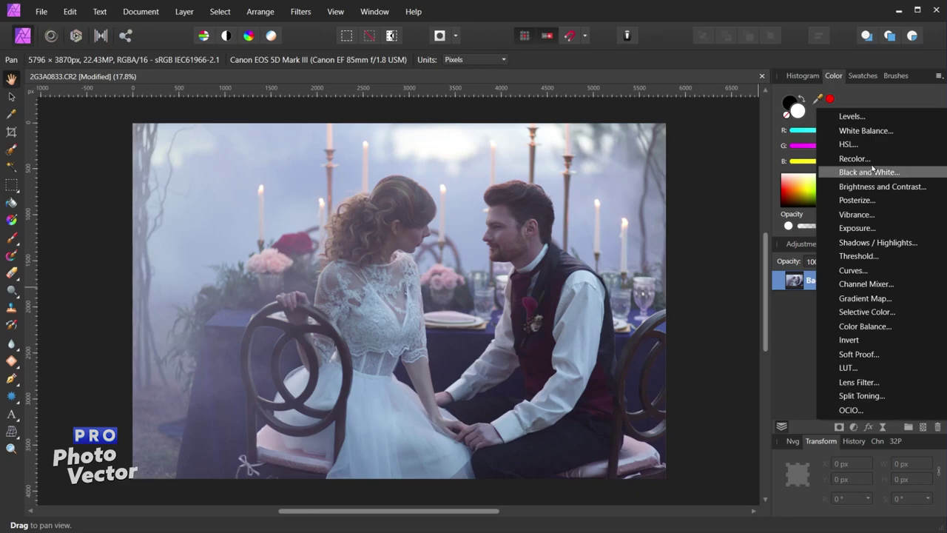
Add a Levels adjustment layer above Background and reopen its settings from the Adjustments panel
click(851, 116)
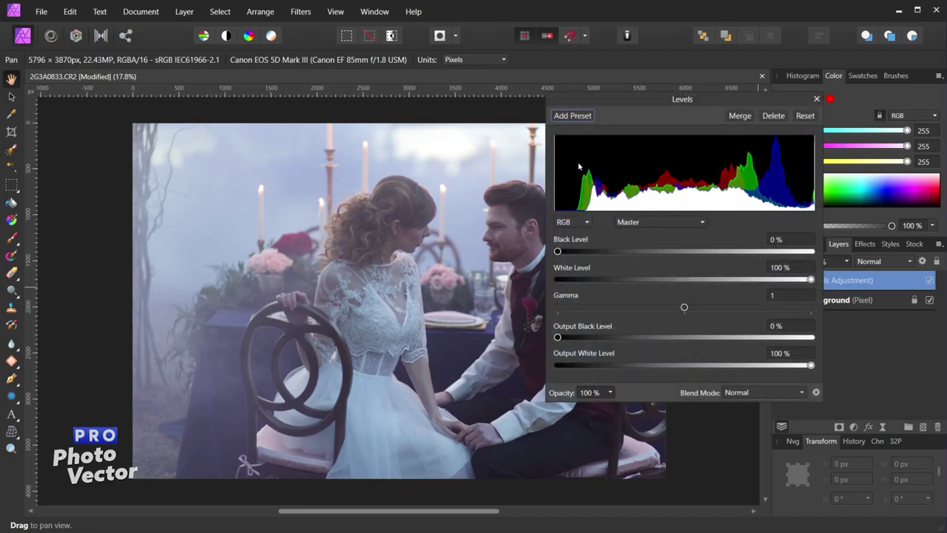
drag(663, 99, 562, 83)
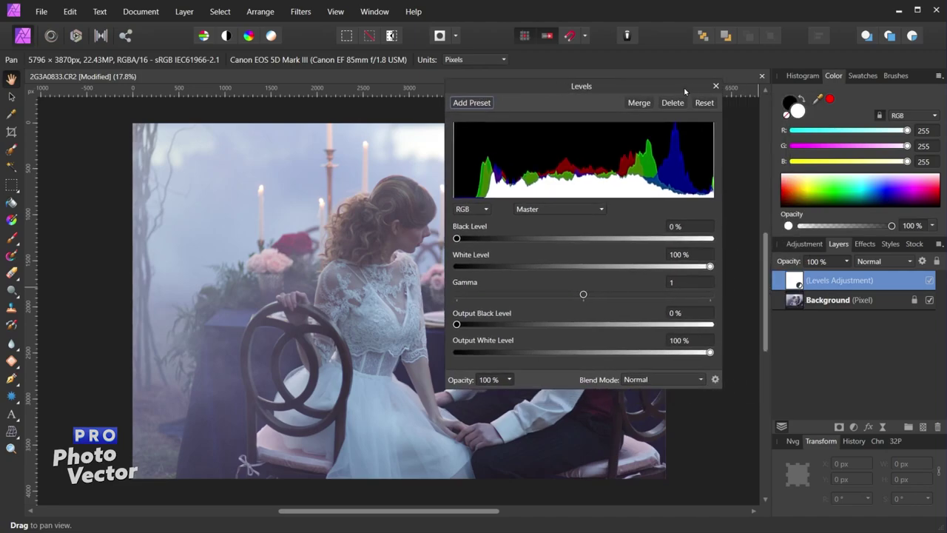
click(715, 82)
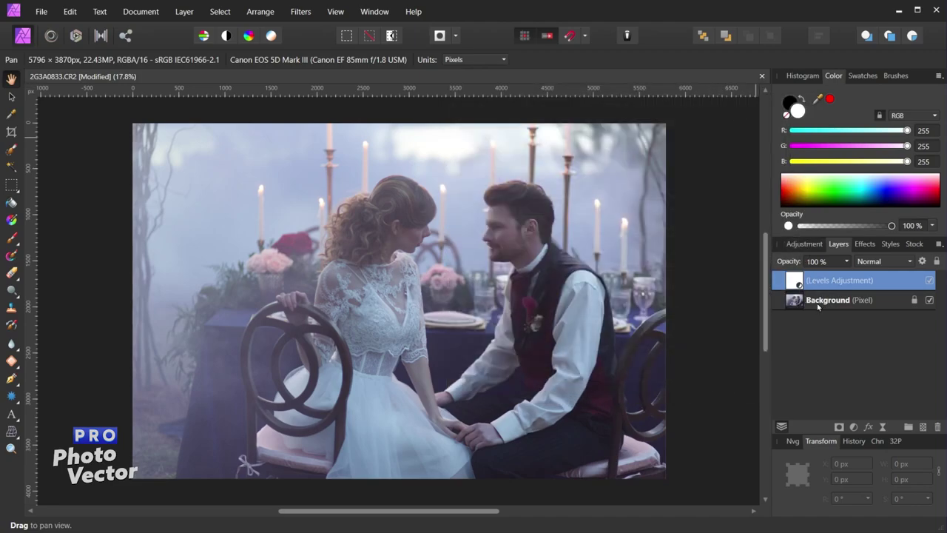
click(811, 245)
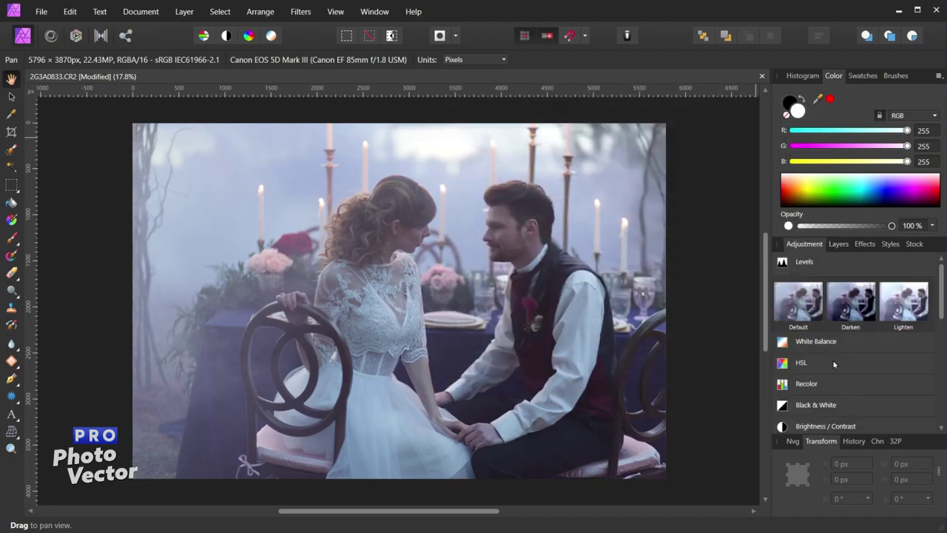
click(814, 263)
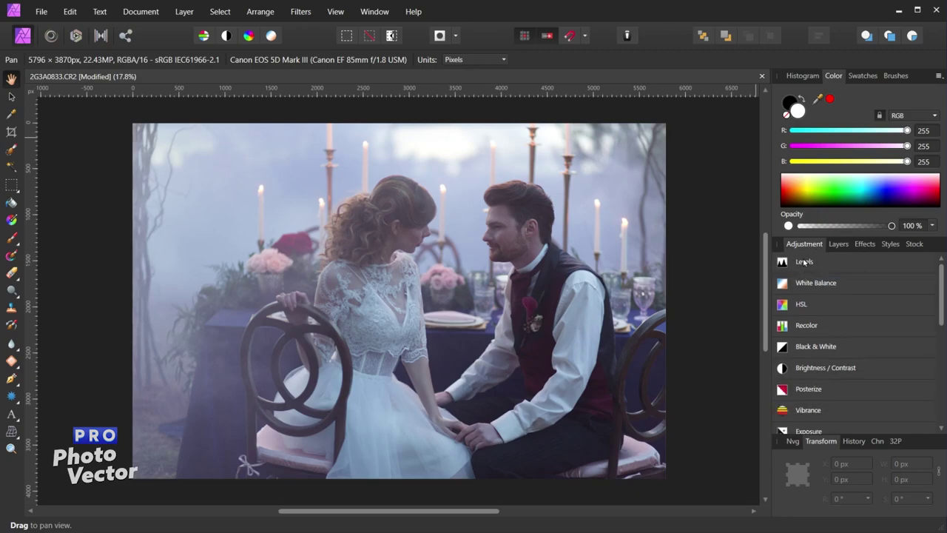
click(804, 262)
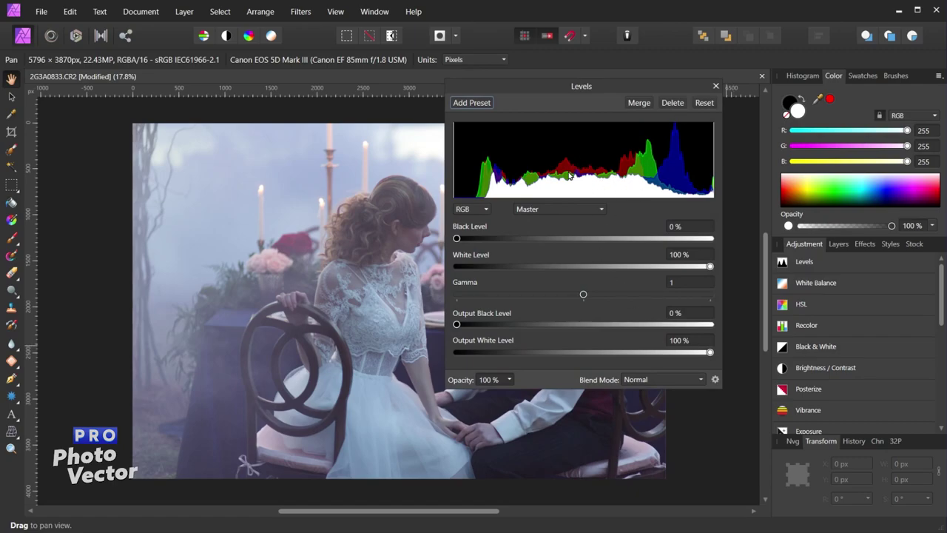
Show the Layers panel, reposition the Levels settings, and expand the RGB colour-model list
click(839, 245)
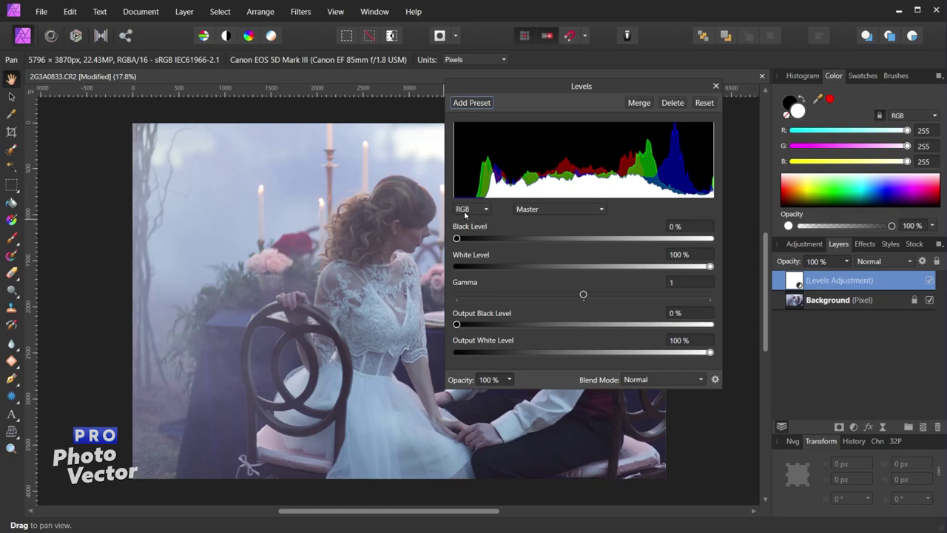
drag(529, 85, 634, 62)
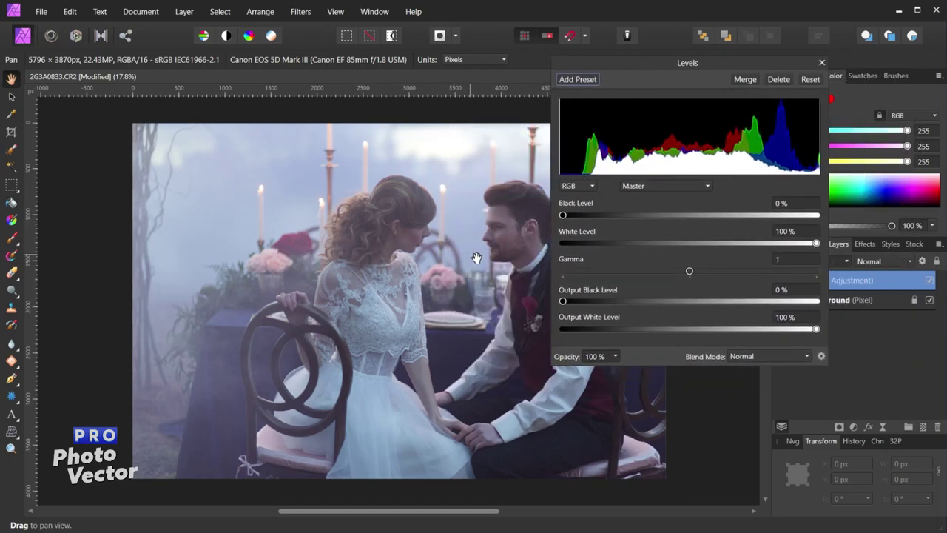
click(591, 187)
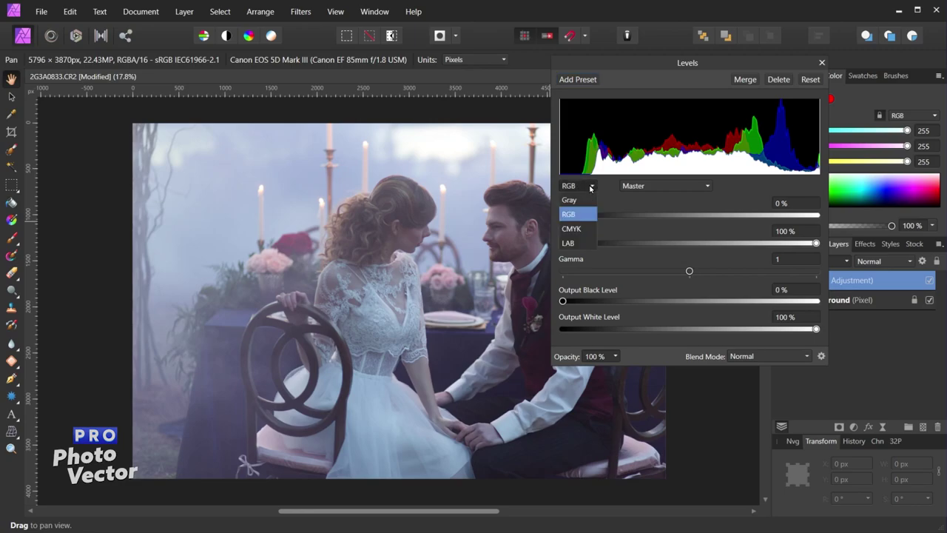
Switch the Levels colour model to CMYK to preview, then back to RGB
click(582, 230)
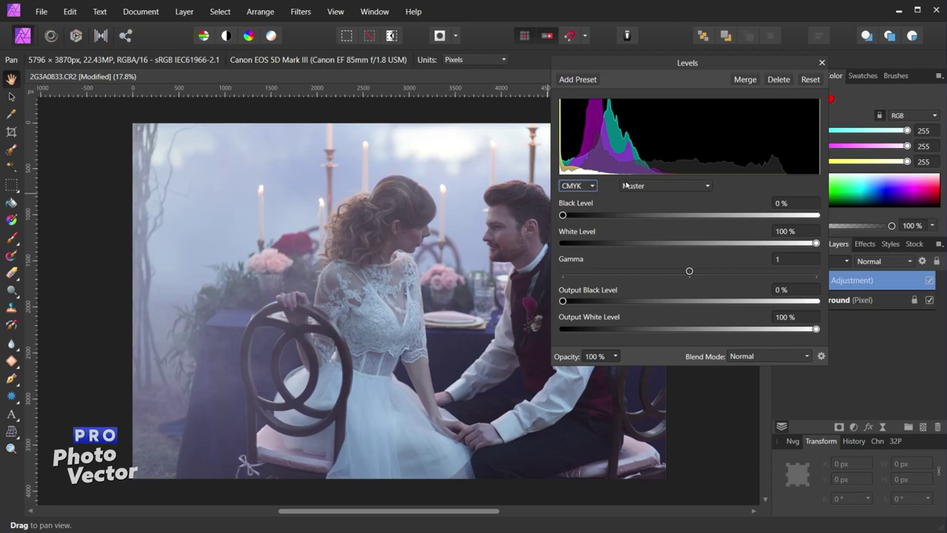
click(591, 188)
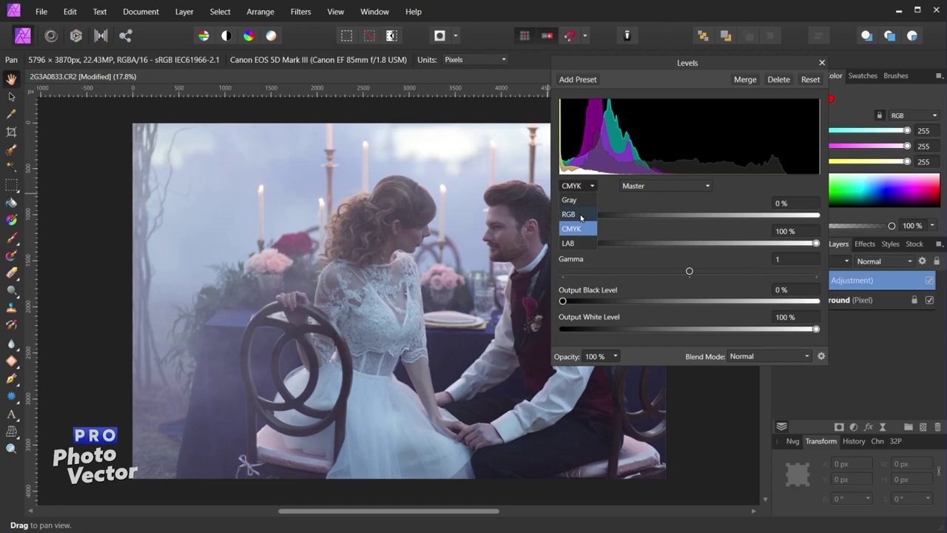
click(582, 217)
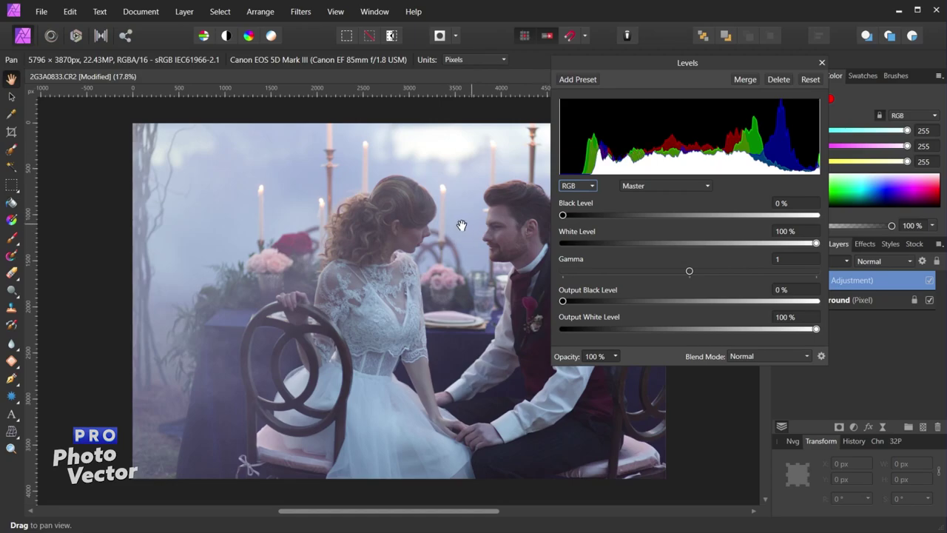
Float the Levels settings left of the docked panels, clear of the couple
drag(618, 65, 737, 56)
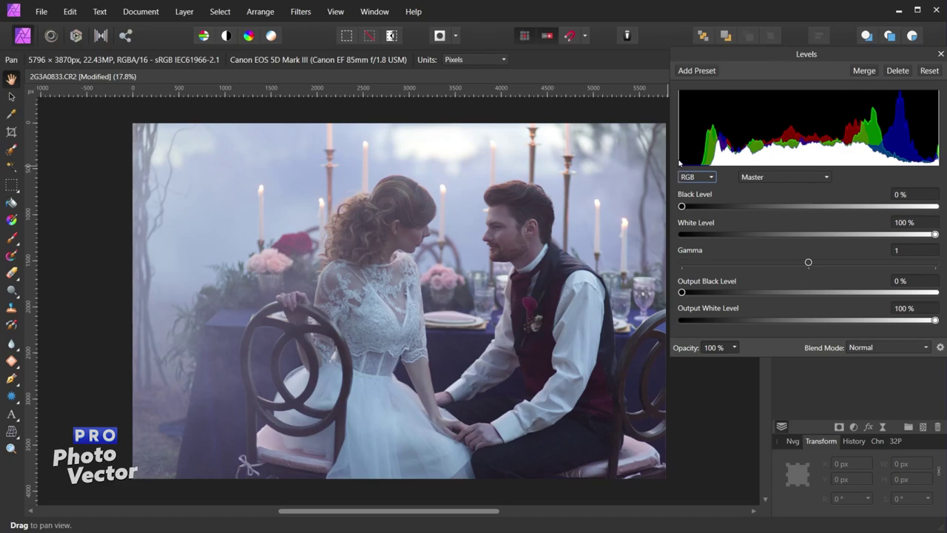
drag(811, 54, 695, 63)
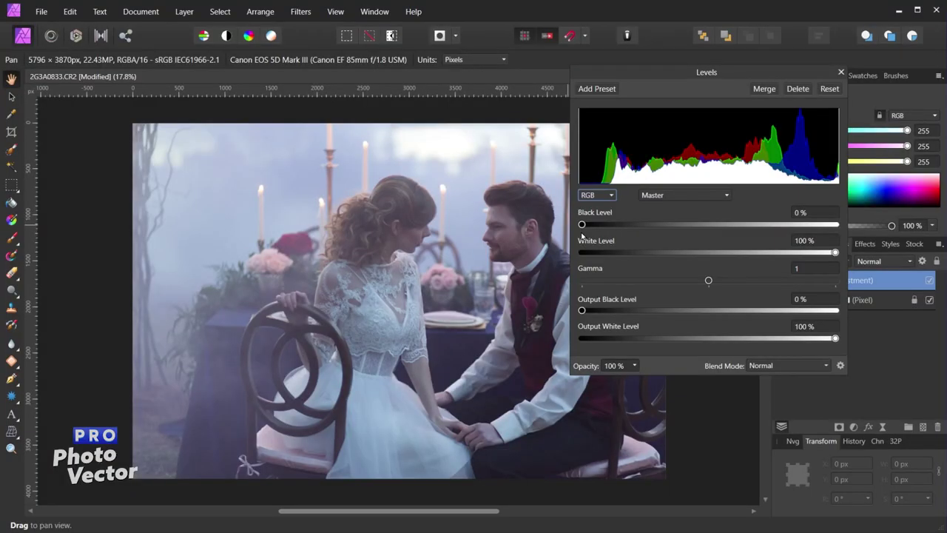
Set the Levels Black Level to 8% using the shadow-clipping preview
mouse_move(583, 226)
mouse_down()
mouse_move(713, 235)
mouse_move(572, 224)
mouse_move(612, 228)
mouse_up()
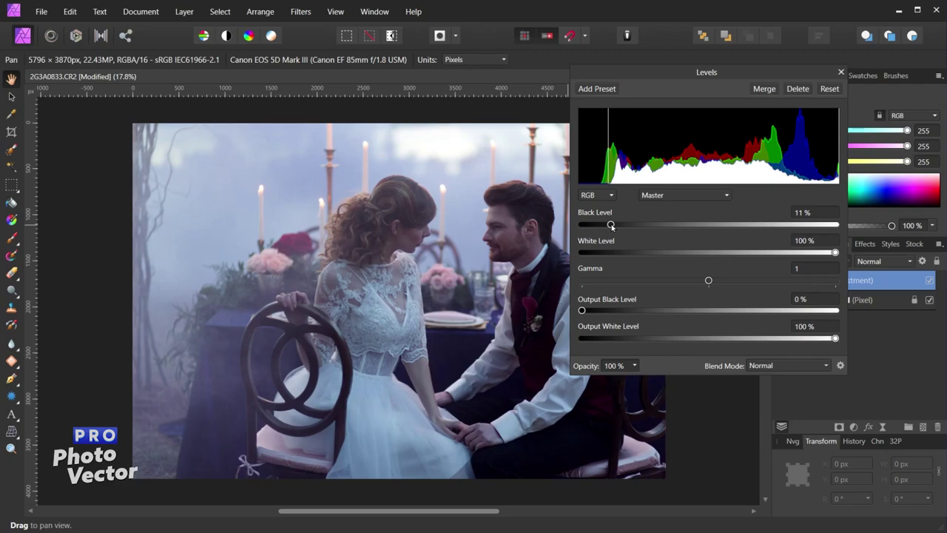
mouse_move(612, 226)
mouse_down()
mouse_move(600, 226)
mouse_move(611, 225)
mouse_up()
drag(610, 225, 602, 226)
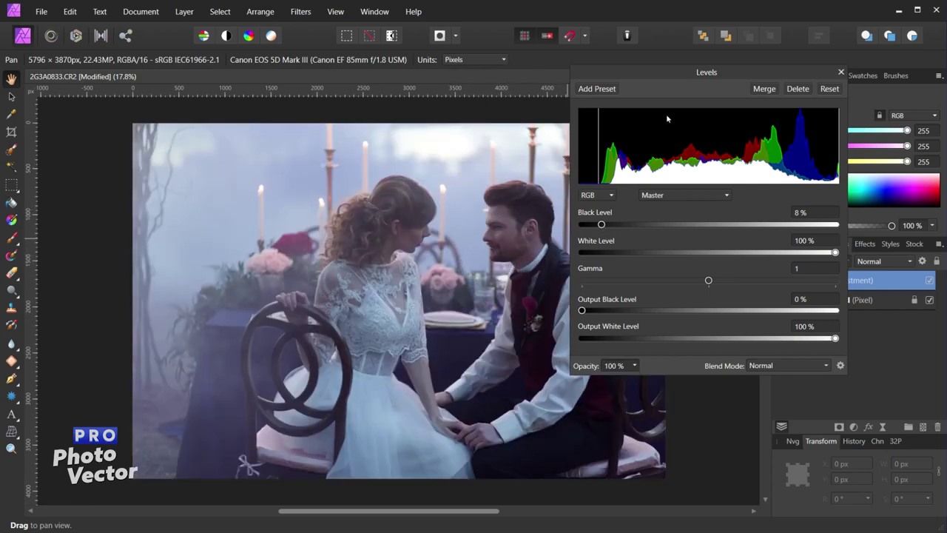
drag(652, 81, 726, 63)
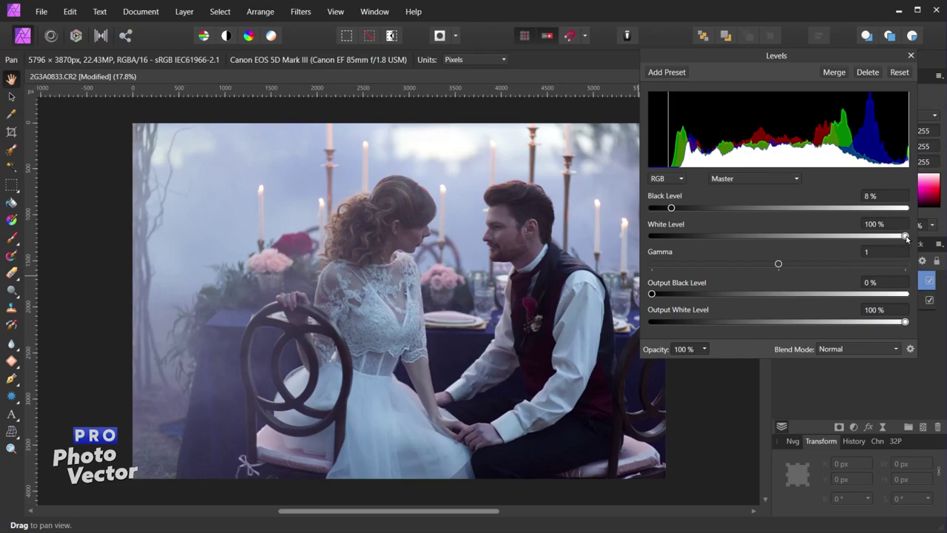
drag(906, 239, 898, 237)
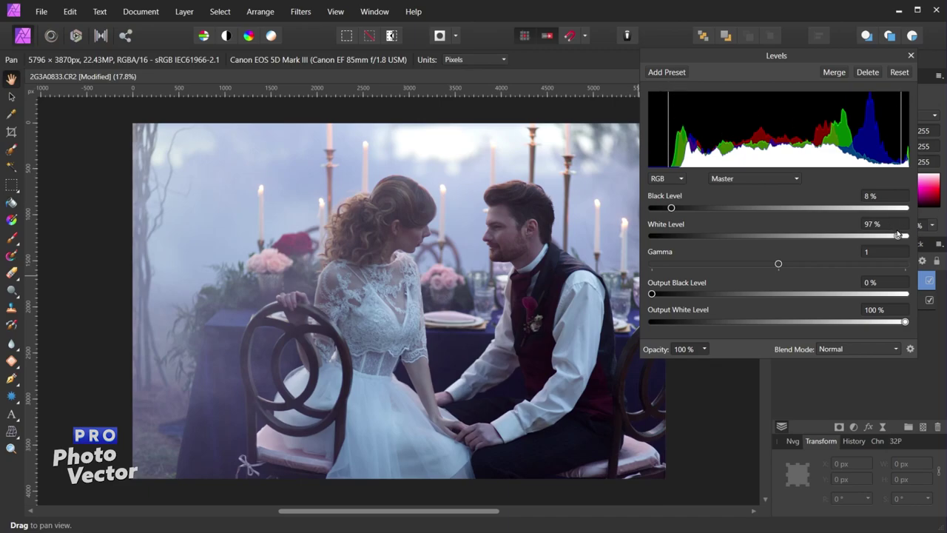
drag(900, 238, 874, 242)
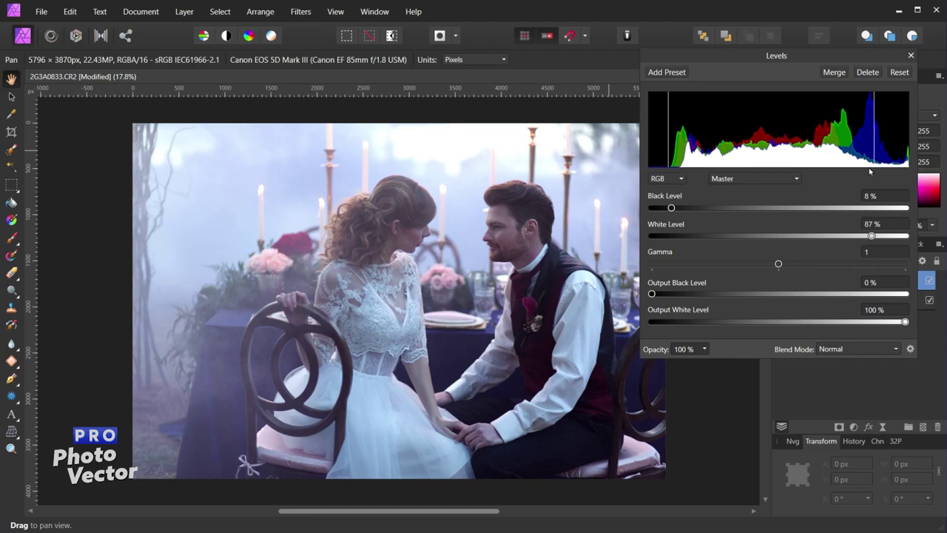
mouse_move(871, 240)
mouse_down()
mouse_move(668, 229)
mouse_move(693, 234)
mouse_up()
mouse_move(773, 233)
mouse_down()
mouse_move(893, 231)
mouse_move(852, 220)
mouse_move(914, 220)
mouse_move(907, 217)
mouse_up()
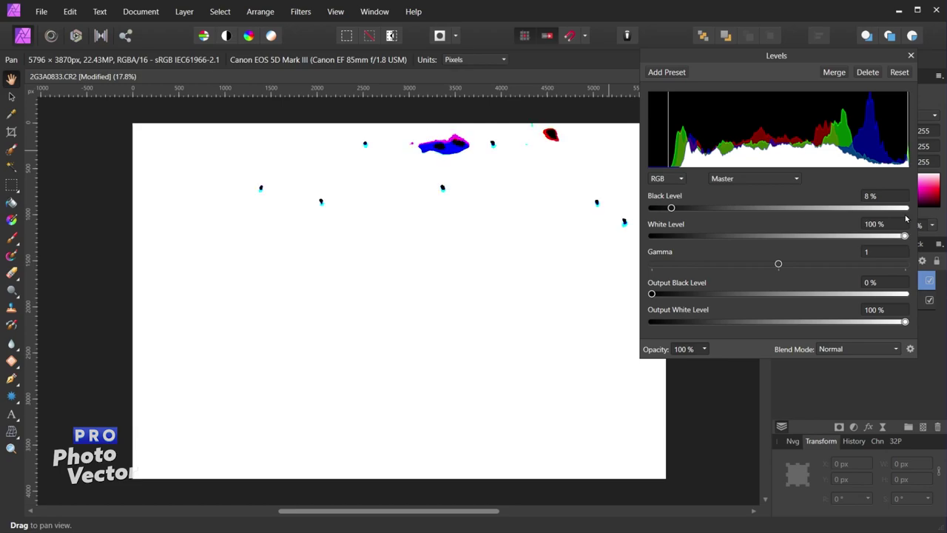
Leave White Level at 100% and shift the Levels settings up and left
mouse_move(906, 217)
mouse_down()
mouse_move(874, 213)
mouse_move(908, 216)
mouse_up()
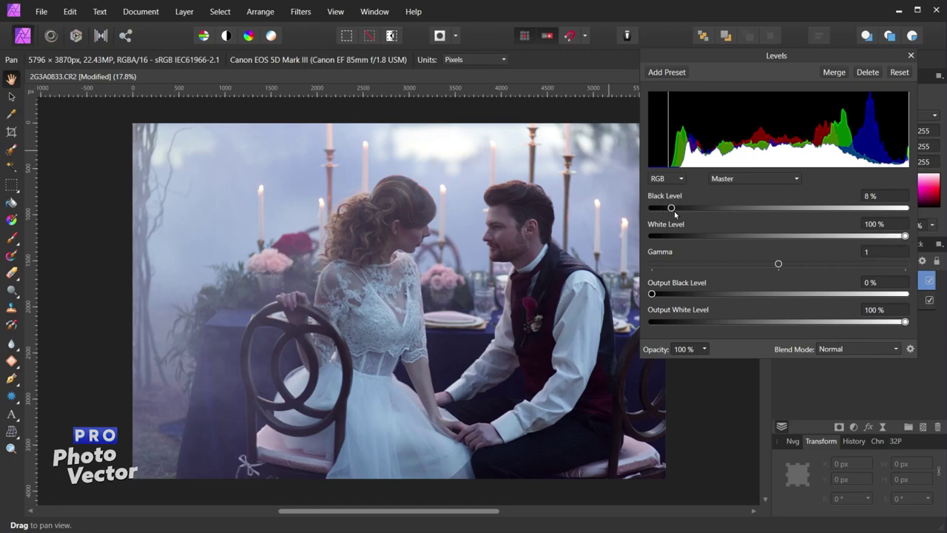
drag(786, 61, 661, 49)
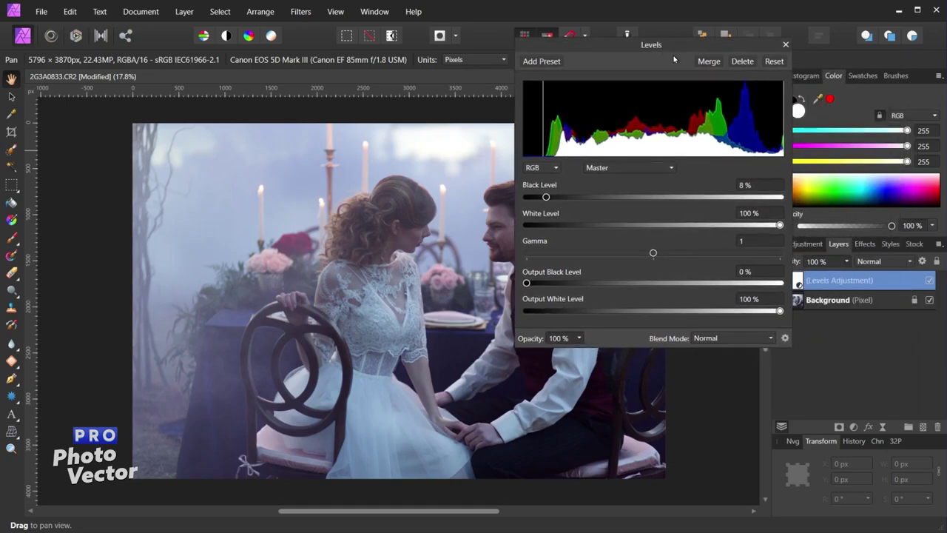
click(931, 282)
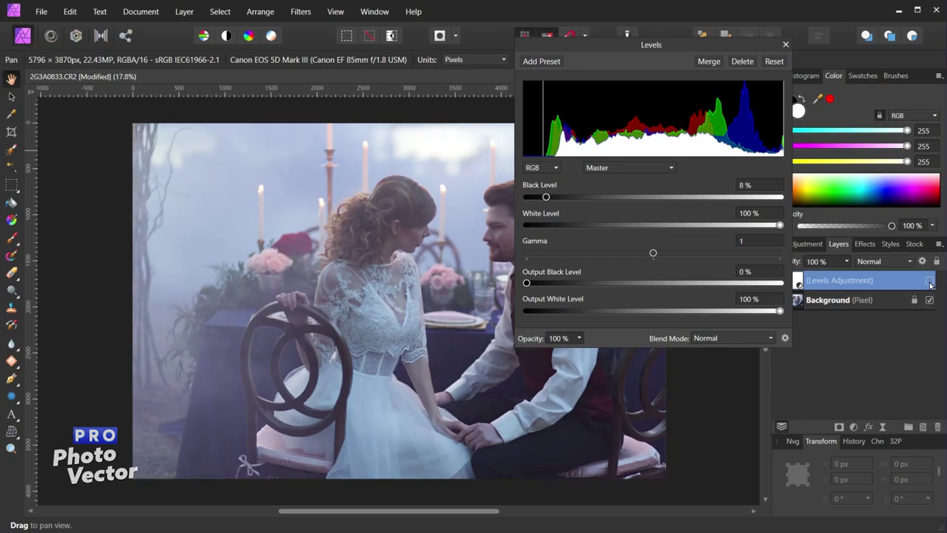
click(931, 283)
click(930, 283)
click(930, 282)
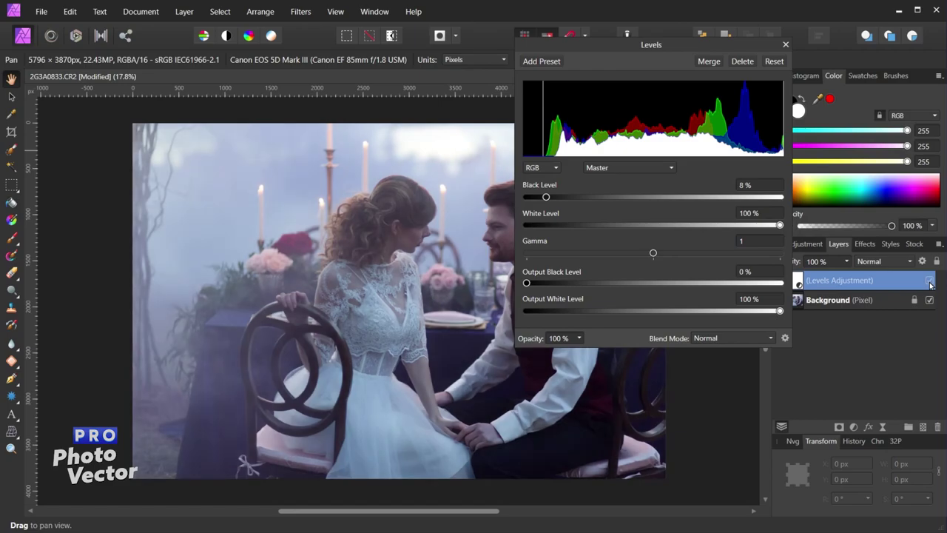
drag(609, 46, 723, 19)
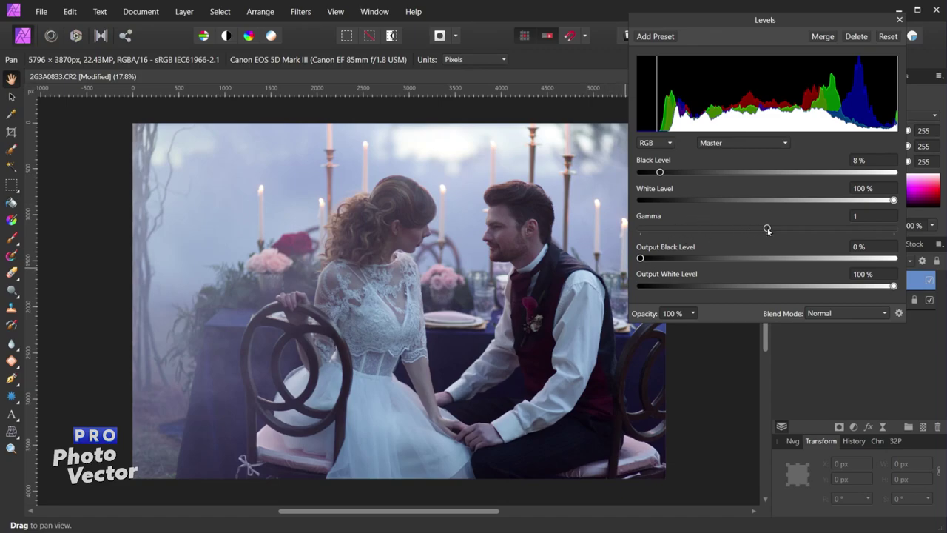
Set Levels Gamma to 0.951 and Output Black Level to 16%
drag(768, 228, 730, 229)
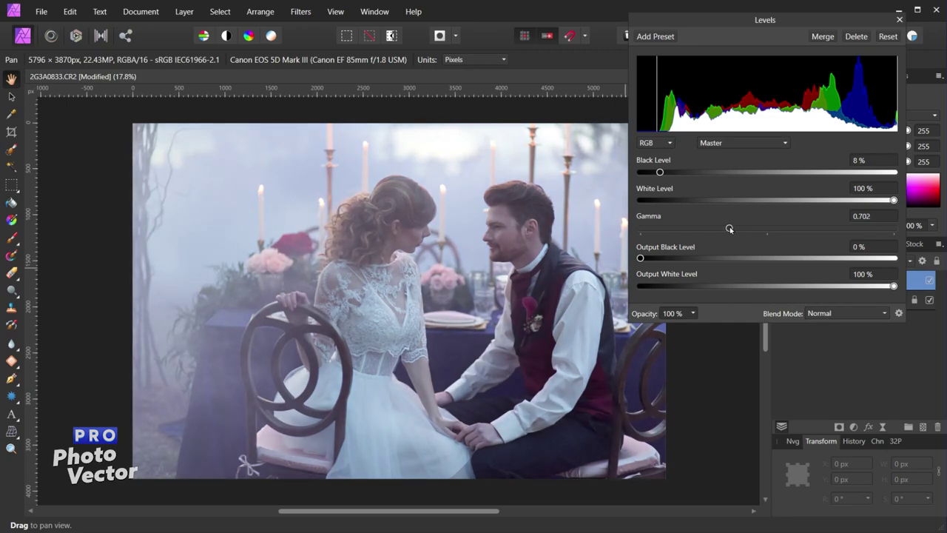
drag(732, 229, 764, 236)
mouse_move(761, 236)
mouse_down()
mouse_move(779, 235)
mouse_move(762, 235)
mouse_up()
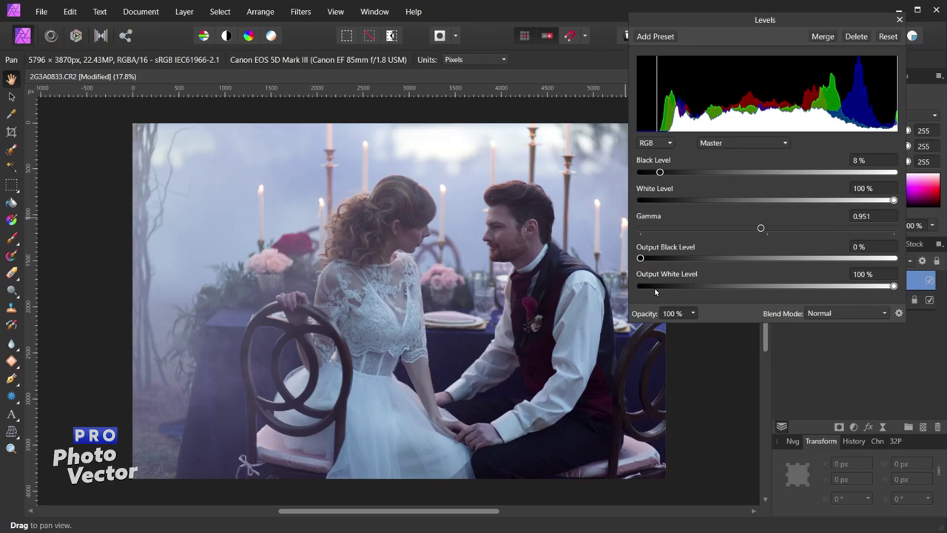
drag(640, 260, 682, 261)
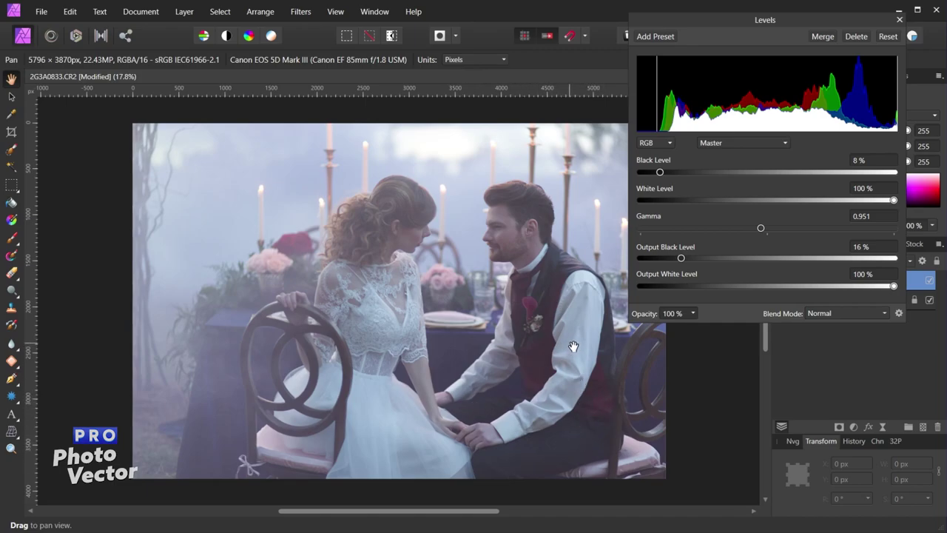
Try lower Output White values, return it to 100%, and settle Output Black at 1%
drag(894, 286, 845, 289)
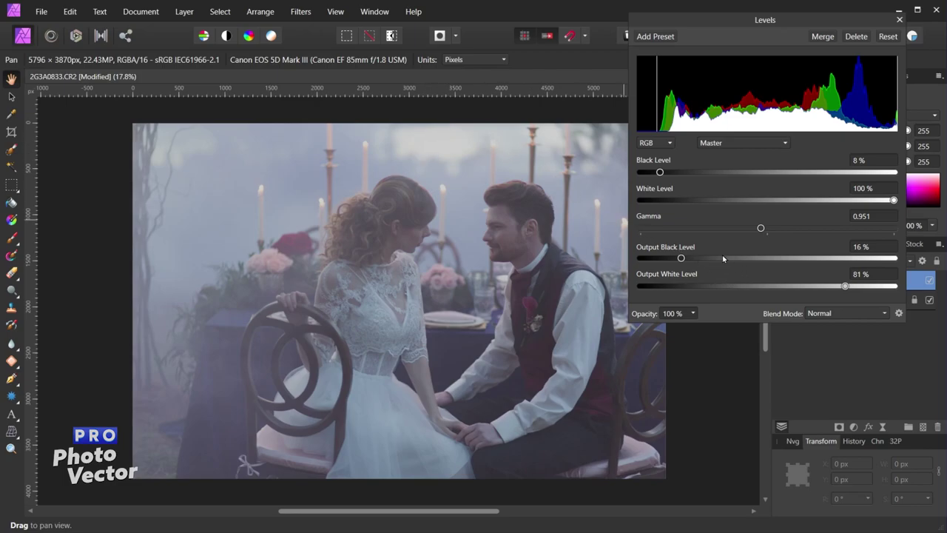
drag(846, 285, 824, 291)
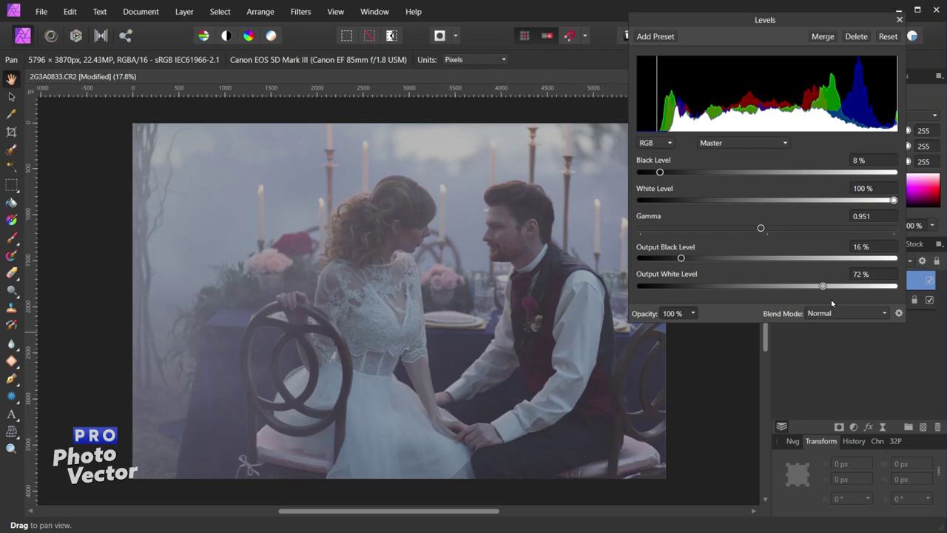
drag(823, 285, 856, 286)
drag(915, 288, 940, 286)
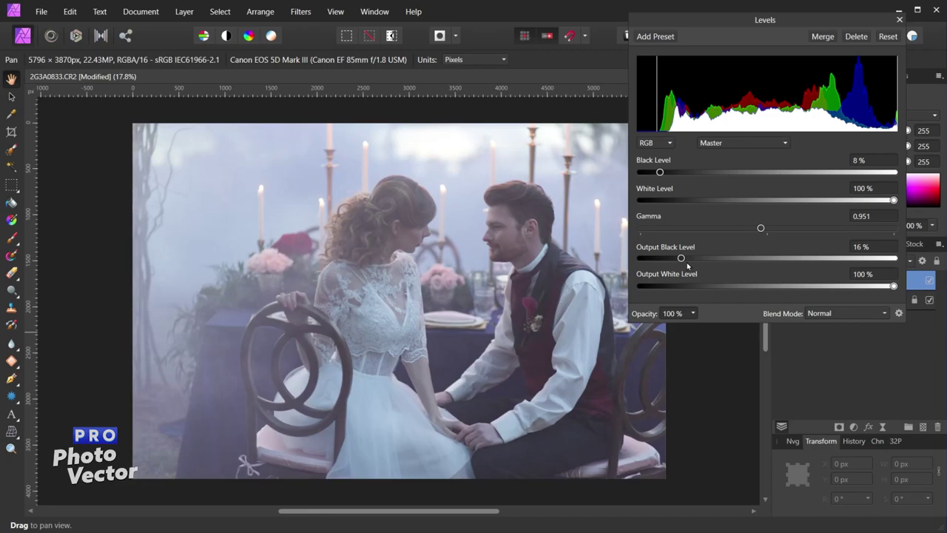
drag(682, 261, 640, 271)
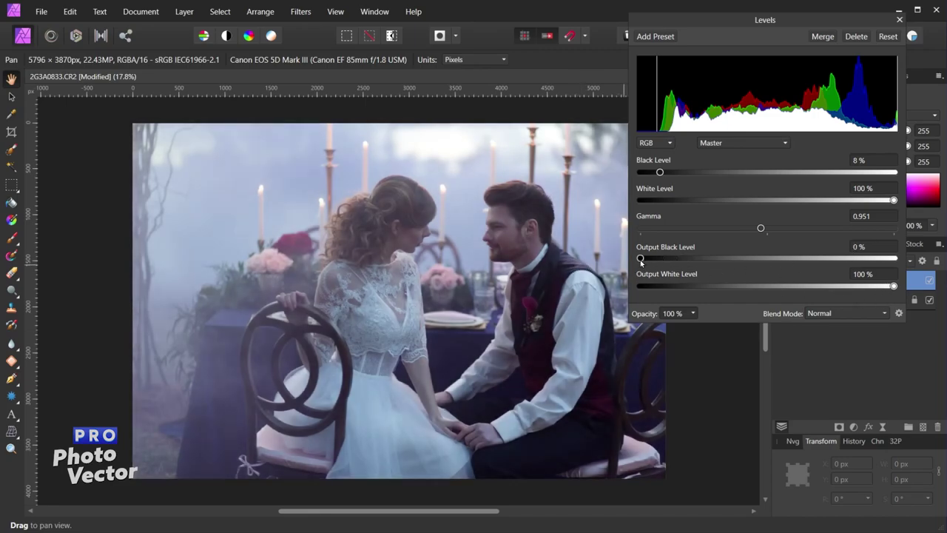
drag(646, 261, 654, 262)
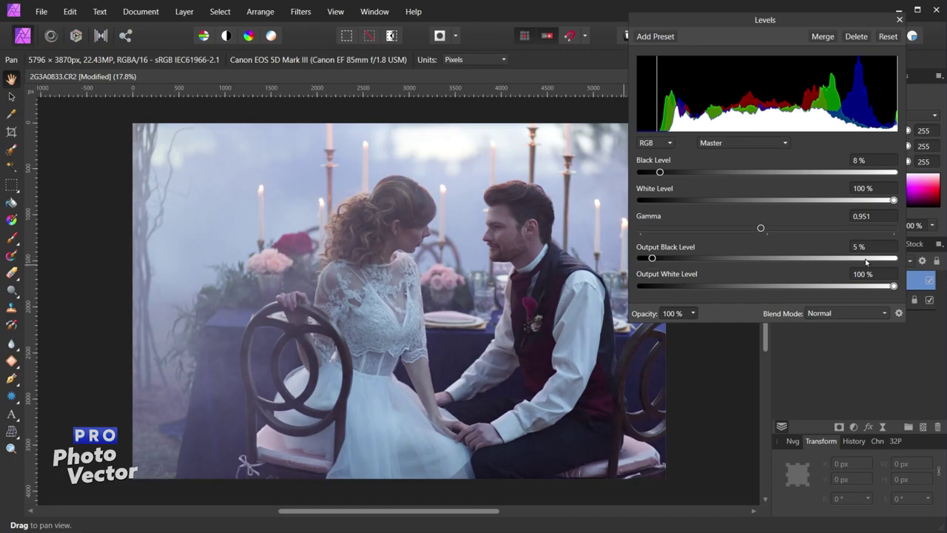
drag(894, 286, 877, 290)
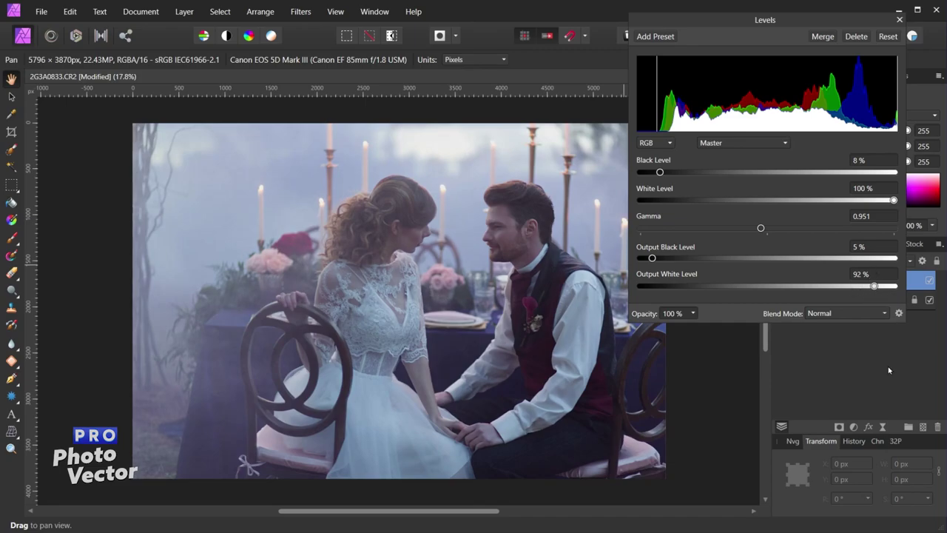
drag(877, 289, 896, 287)
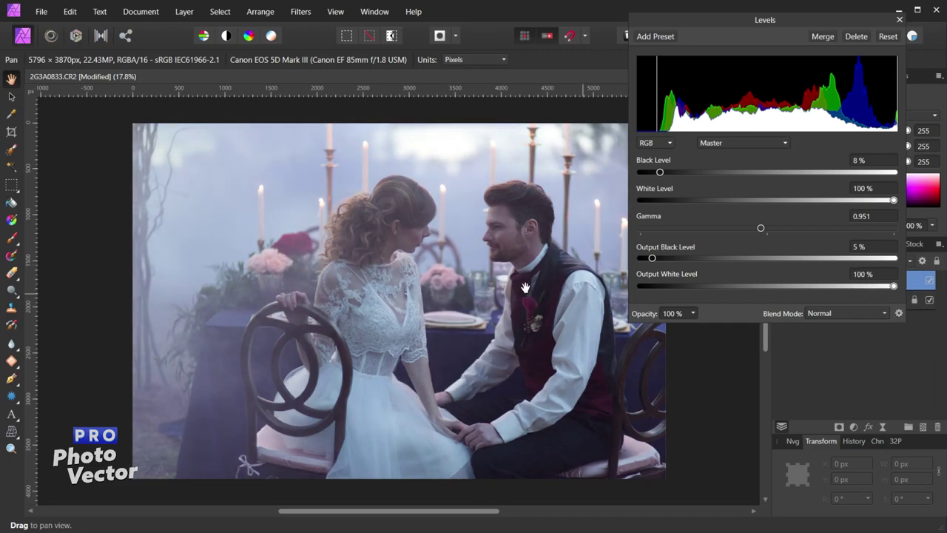
drag(652, 258, 645, 259)
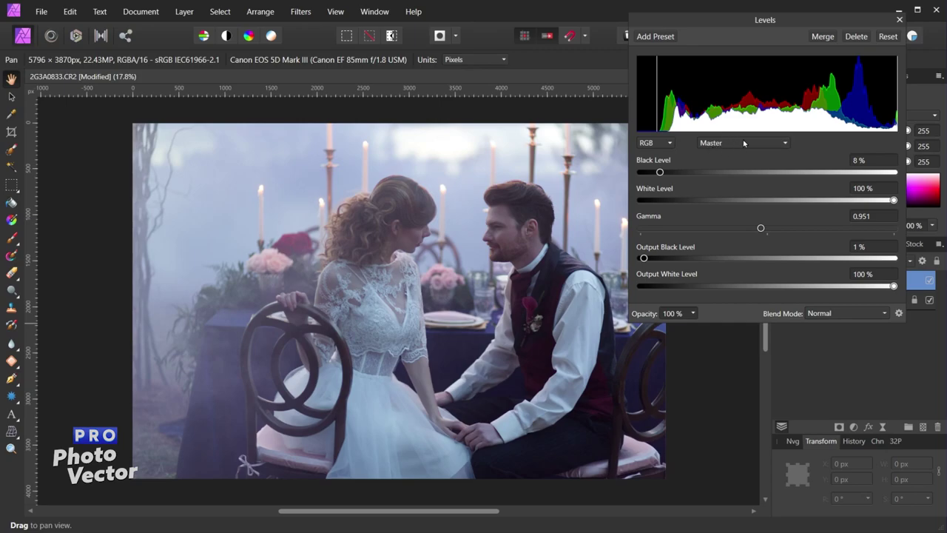
Switch Levels to the Red channel and set its black level to 2%, checking clipping with Alt
click(757, 145)
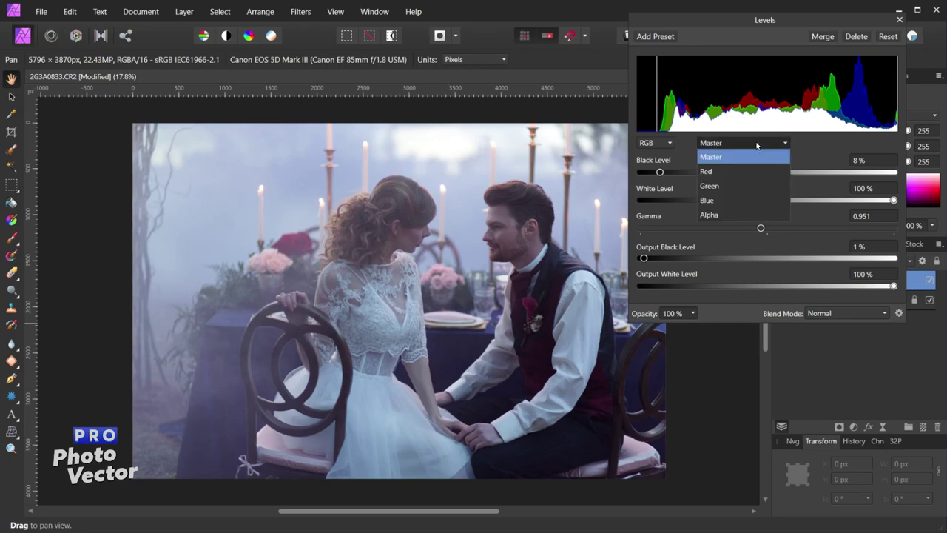
click(751, 171)
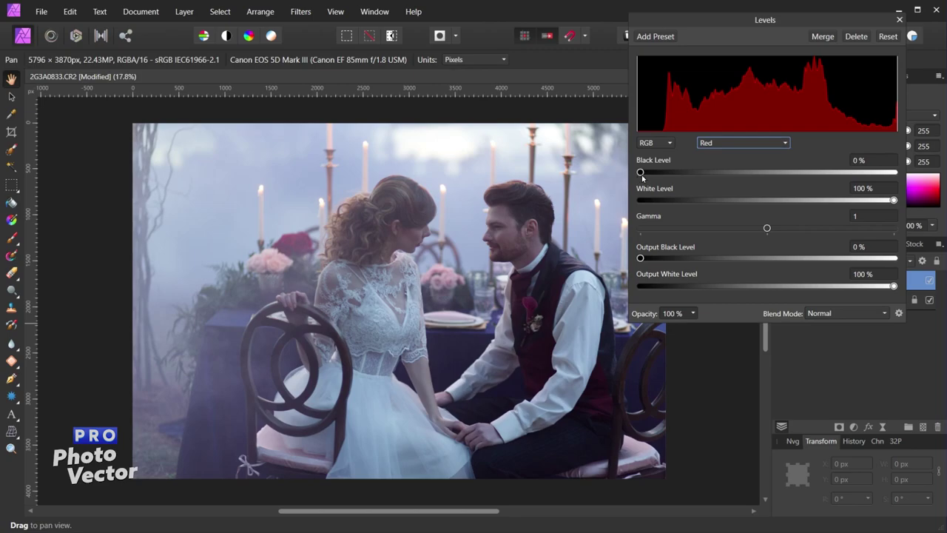
mouse_move(640, 173)
mouse_down()
mouse_move(661, 176)
mouse_move(641, 177)
mouse_move(649, 182)
mouse_up()
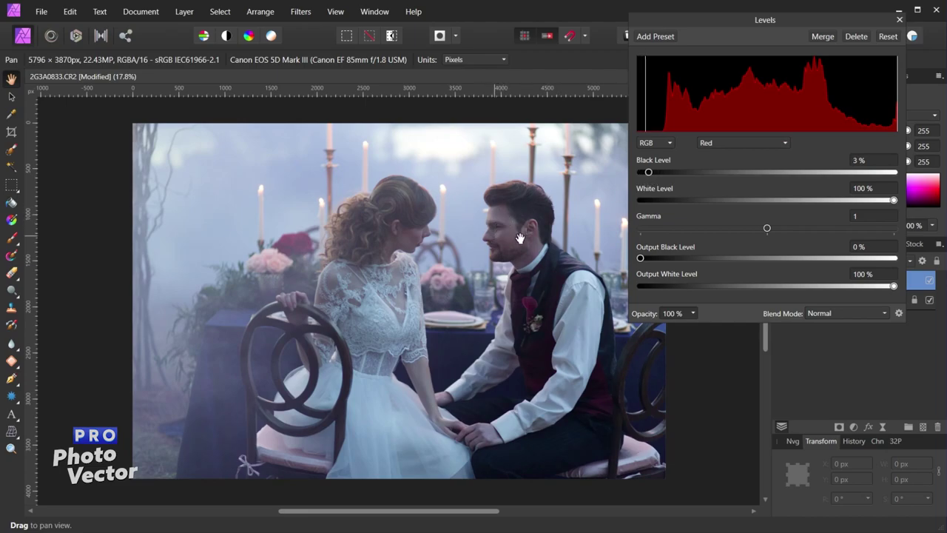
drag(654, 172, 830, 173)
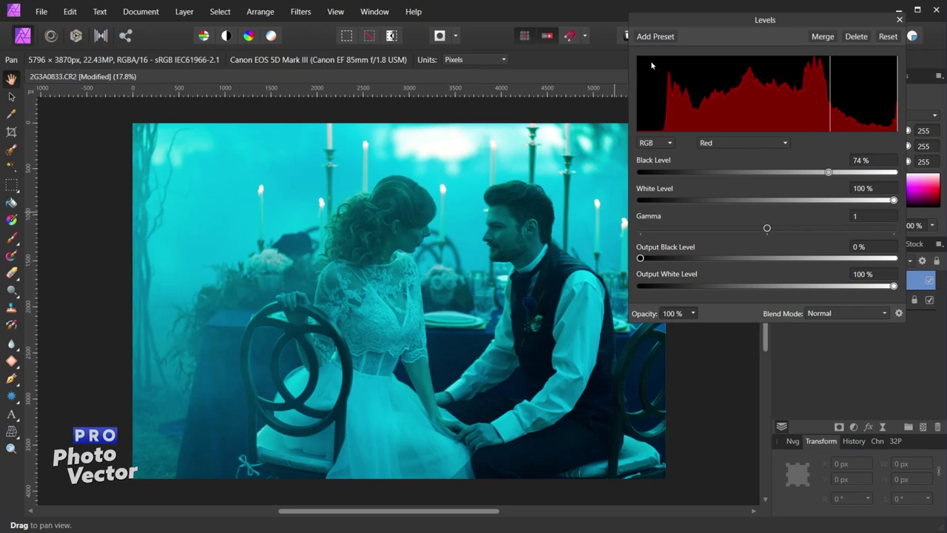
mouse_move(829, 172)
mouse_down()
mouse_move(721, 173)
mouse_move(662, 187)
mouse_move(647, 176)
mouse_up()
key(alt)
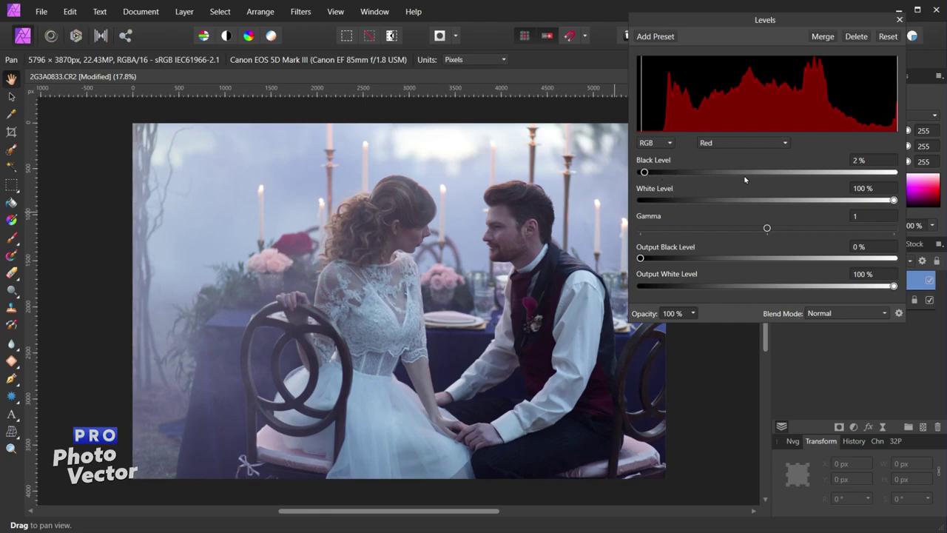
Give the Red channel a white level of 93% and a gamma of 1.114
drag(894, 201, 829, 201)
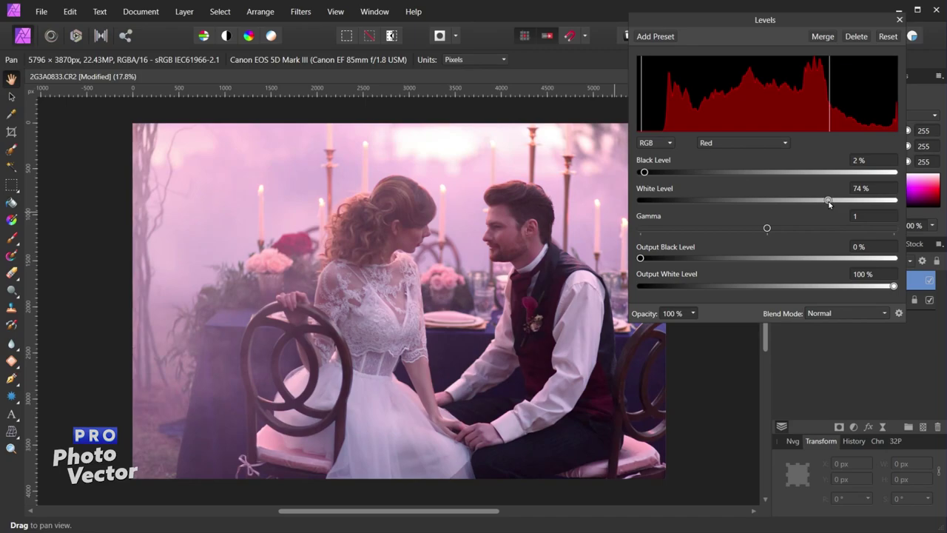
mouse_move(831, 204)
mouse_down()
mouse_move(905, 201)
mouse_move(738, 183)
mouse_up()
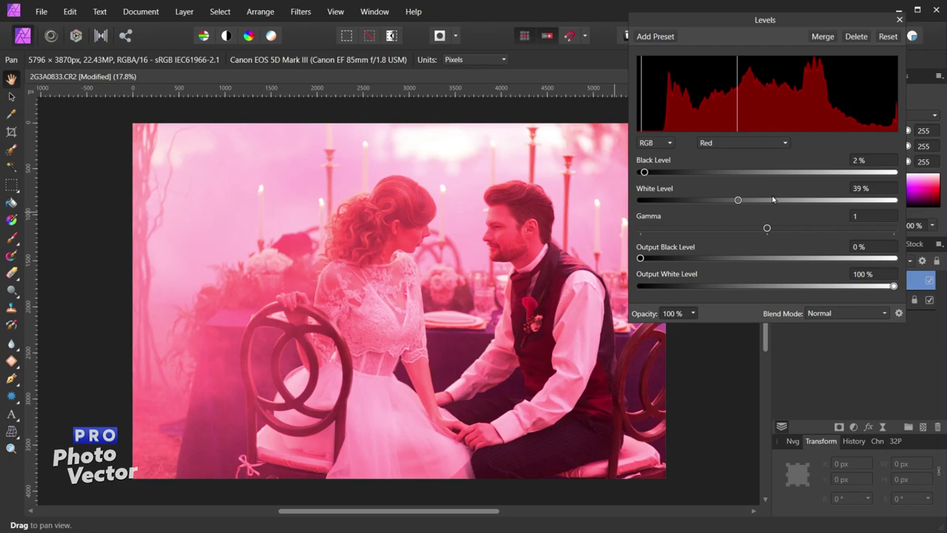
mouse_move(737, 201)
mouse_down()
mouse_move(898, 197)
mouse_move(877, 198)
mouse_up()
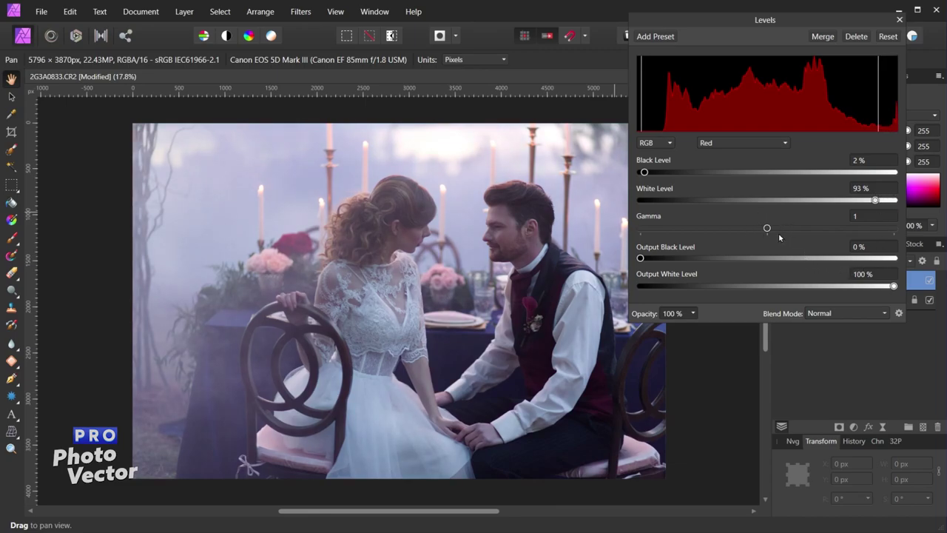
drag(765, 228, 787, 234)
Set the Red output levels to 4% and 97%, then switch Levels to the Green channel
drag(641, 259, 722, 263)
drag(800, 264, 652, 261)
mouse_move(896, 287)
mouse_down()
mouse_move(843, 290)
mouse_move(783, 277)
mouse_move(740, 284)
mouse_move(902, 294)
mouse_move(864, 286)
mouse_move(889, 287)
mouse_up()
click(722, 144)
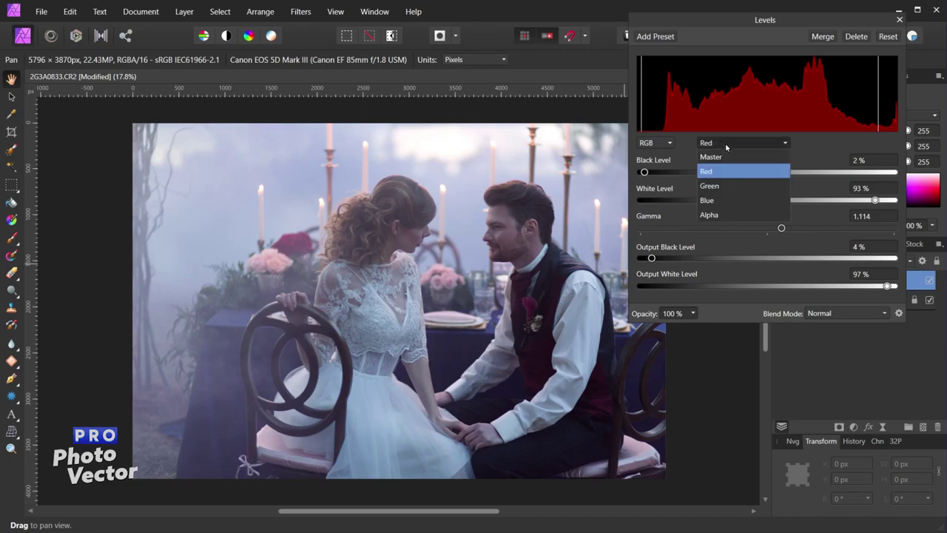
click(740, 186)
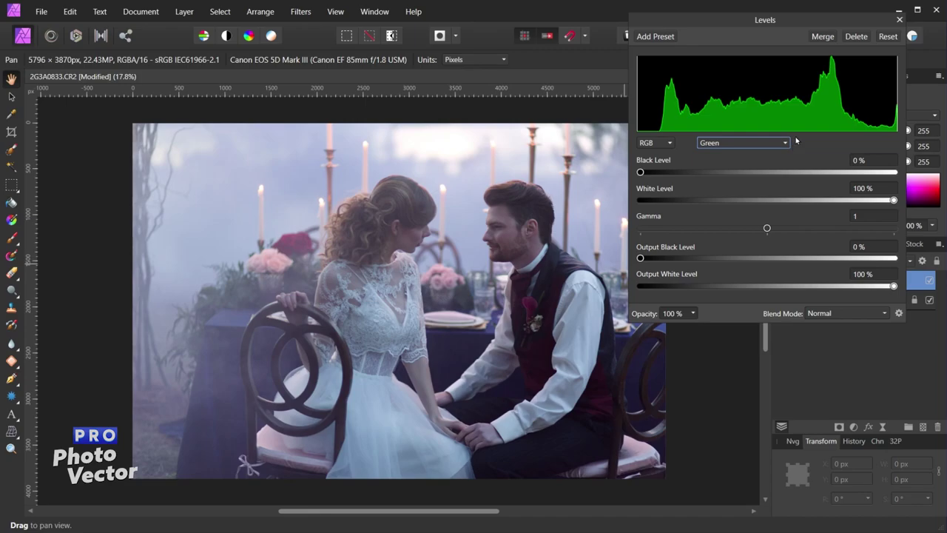
Set the Green channel to Black 2%, White 99%, Gamma 0.931 and Output White 98%
mouse_move(641, 175)
mouse_down()
mouse_move(660, 175)
mouse_move(640, 176)
mouse_move(651, 175)
mouse_up()
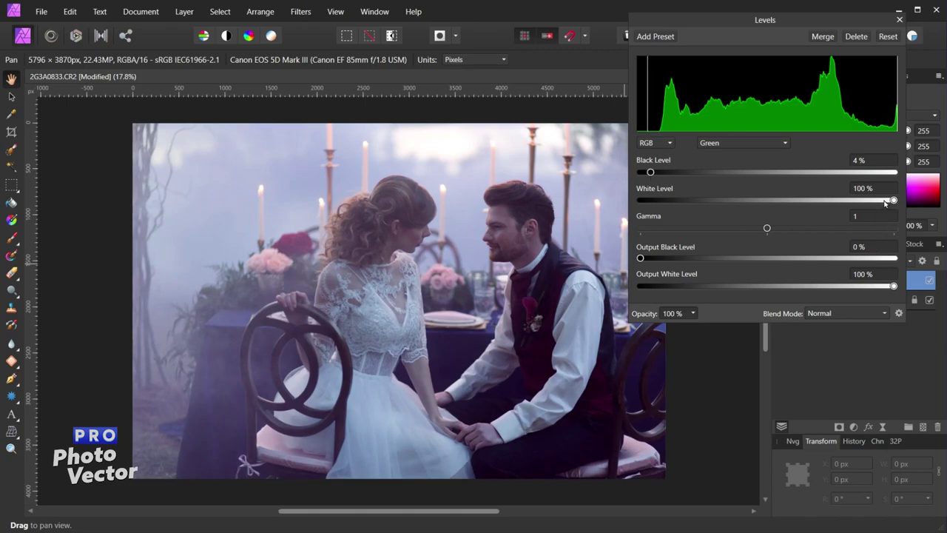
mouse_move(894, 201)
mouse_down()
mouse_move(880, 201)
mouse_move(900, 207)
mouse_move(725, 200)
mouse_move(894, 201)
mouse_up()
drag(651, 172, 646, 177)
mouse_move(894, 201)
mouse_down()
mouse_move(884, 202)
mouse_move(890, 206)
mouse_up()
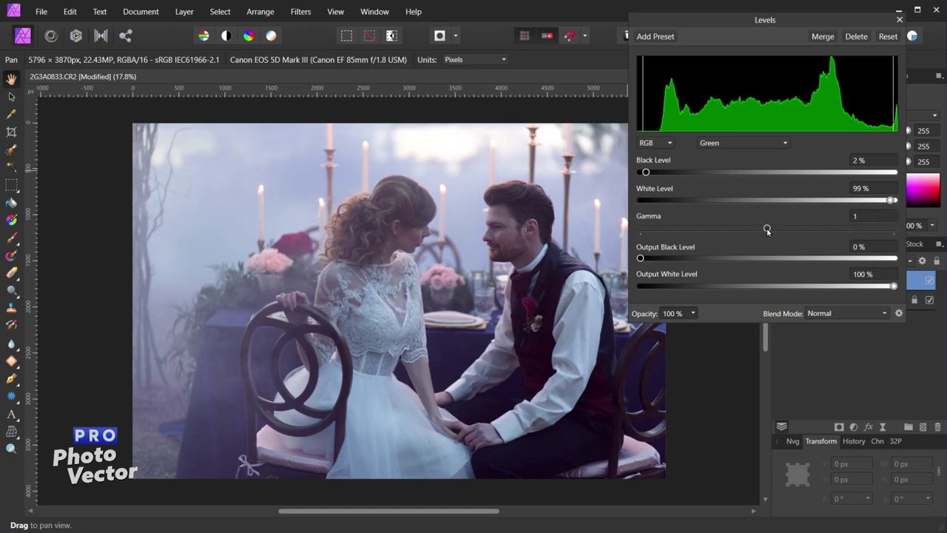
mouse_move(767, 231)
mouse_down()
mouse_move(719, 228)
mouse_move(791, 229)
mouse_move(759, 232)
mouse_up()
mouse_move(643, 260)
mouse_down()
mouse_move(660, 262)
mouse_move(637, 261)
mouse_up()
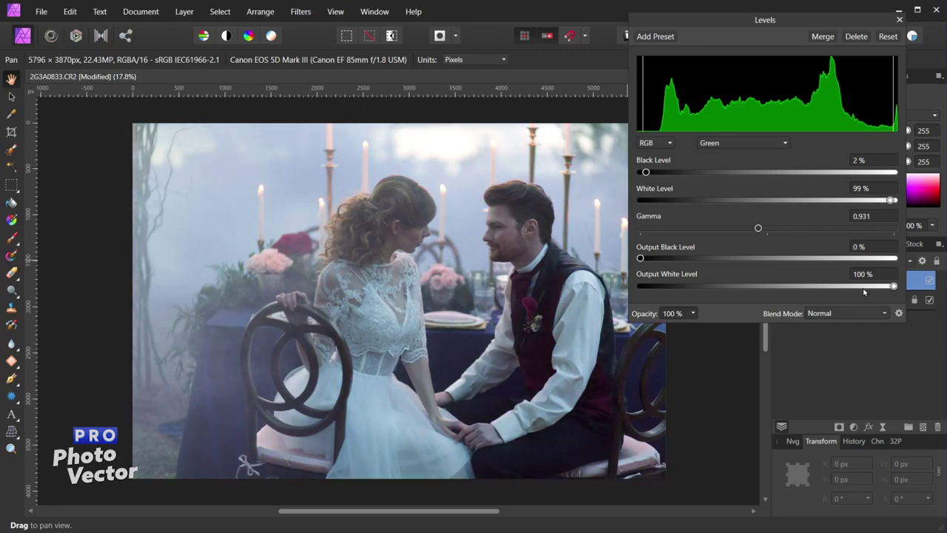
mouse_move(893, 286)
mouse_down()
mouse_move(879, 294)
mouse_move(897, 289)
mouse_move(889, 294)
mouse_up()
click(762, 143)
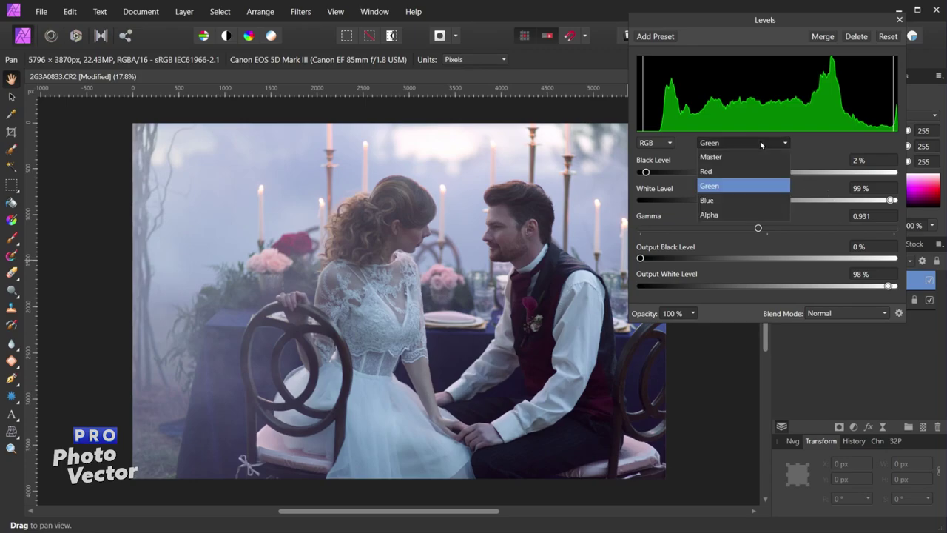
Switch to the Blue channel and set Black 4%, White 99% and Gamma 1.086
click(752, 202)
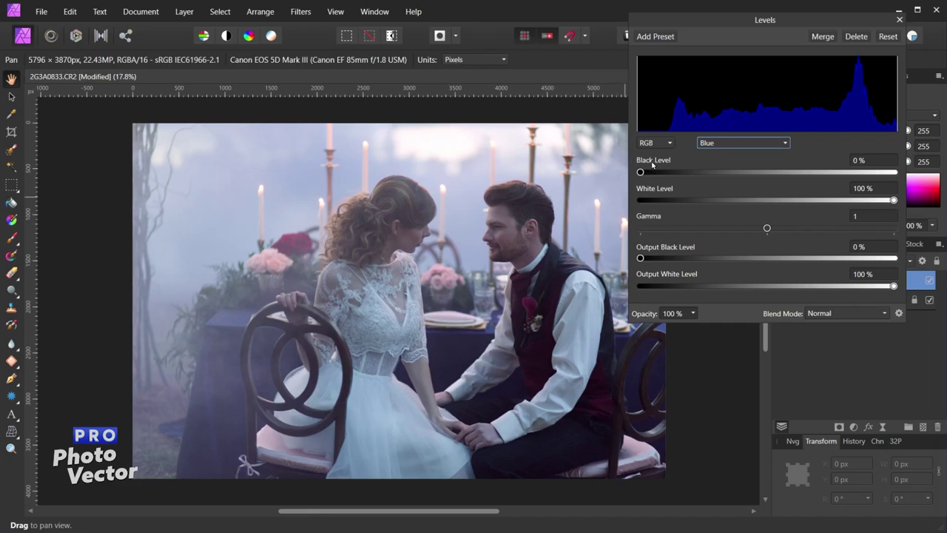
mouse_move(641, 174)
mouse_down()
mouse_move(665, 173)
mouse_move(640, 174)
mouse_move(652, 175)
mouse_up()
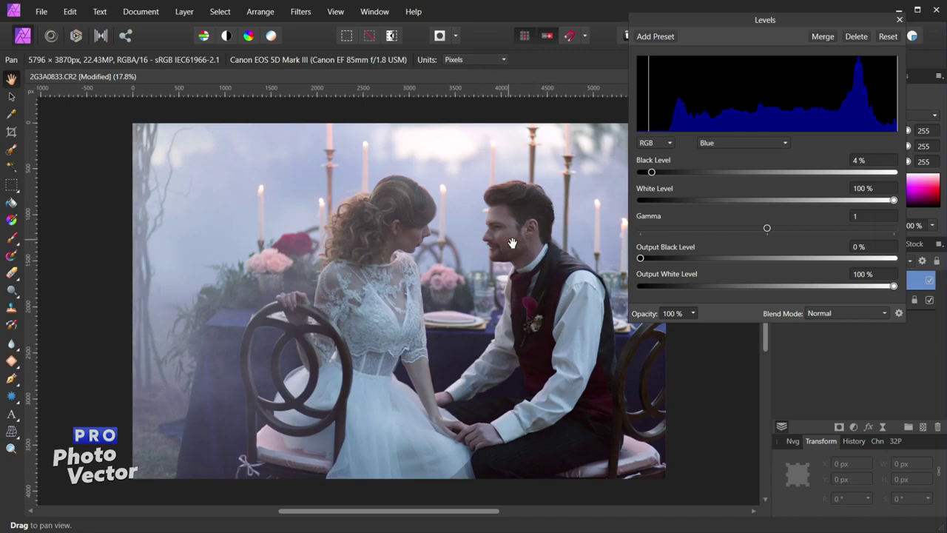
mouse_move(651, 173)
mouse_down()
mouse_move(790, 173)
mouse_move(651, 170)
mouse_up()
mouse_move(893, 200)
mouse_down()
mouse_move(784, 200)
mouse_move(884, 212)
mouse_move(896, 206)
mouse_move(878, 204)
mouse_move(892, 190)
mouse_up()
drag(767, 229, 778, 230)
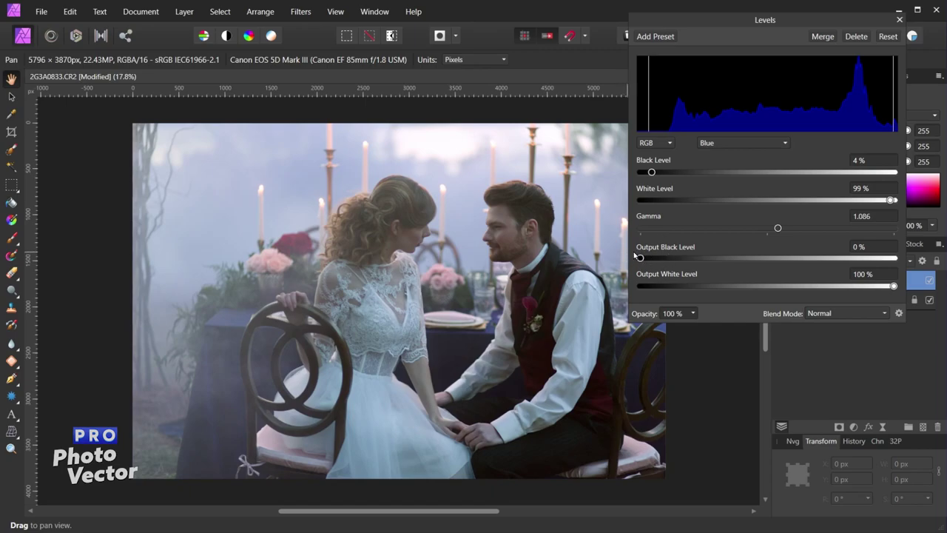
Set the Blue output range to 2–97% and compare the adjustment on and off
mouse_move(641, 259)
mouse_down()
mouse_move(666, 259)
mouse_move(647, 261)
mouse_up()
mouse_move(894, 287)
mouse_down()
mouse_move(879, 288)
mouse_move(883, 294)
mouse_up()
click(931, 282)
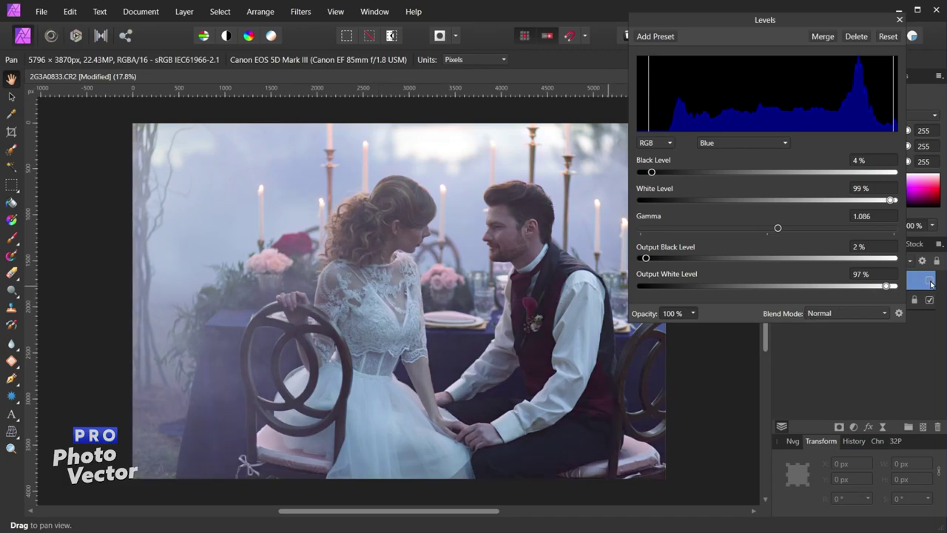
click(930, 281)
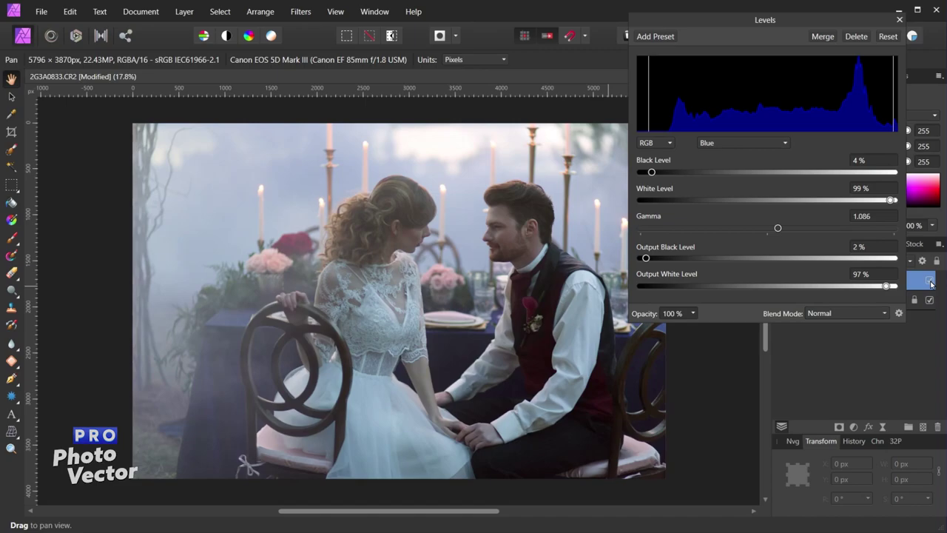
click(766, 142)
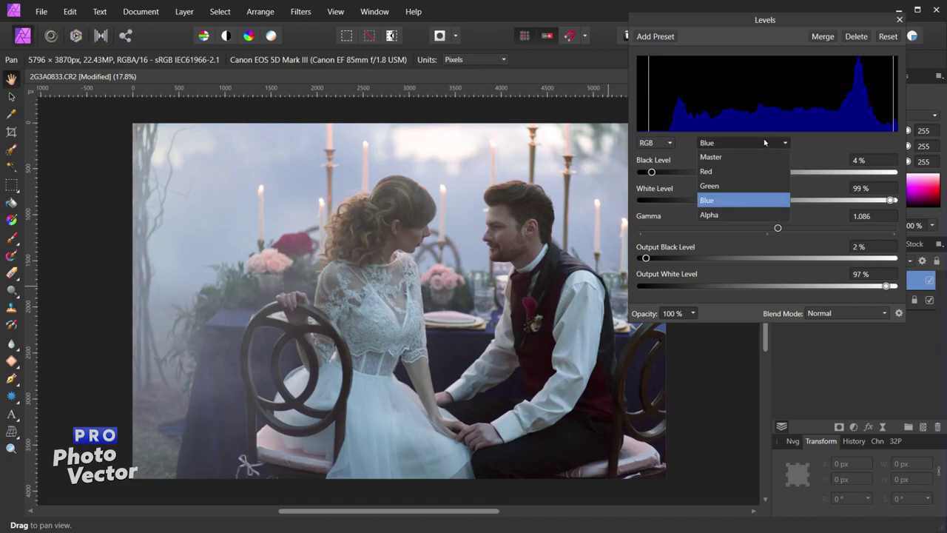
Switch Levels to Alpha, then back to Master, showing Black 8% and Gamma 0.951
click(740, 216)
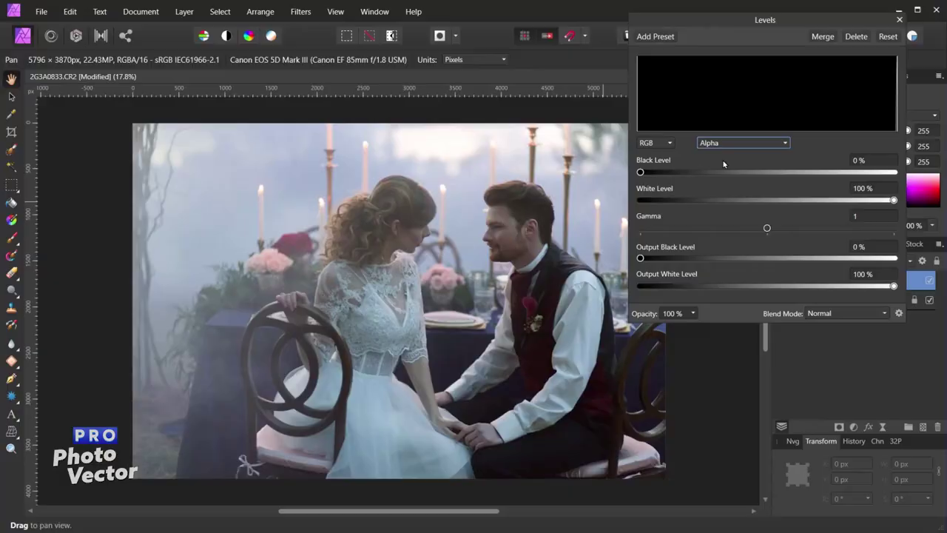
click(730, 143)
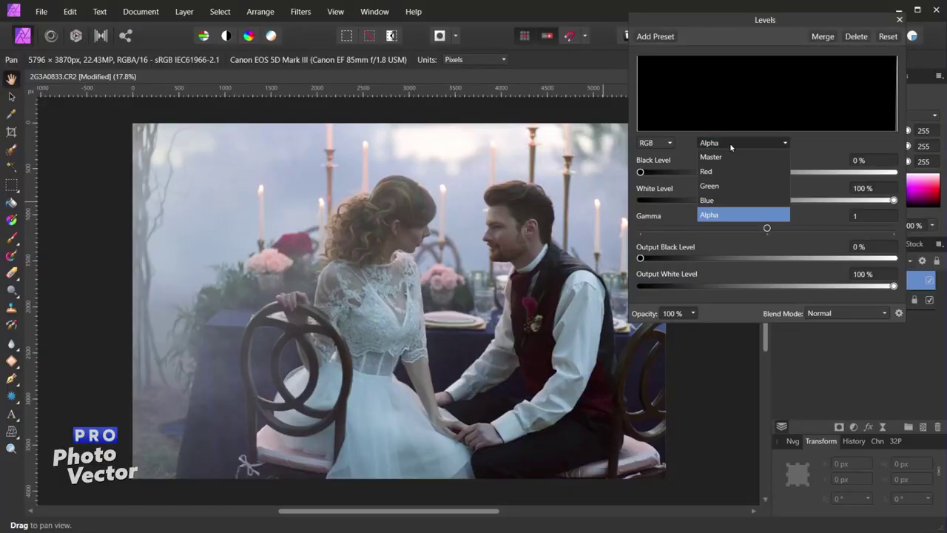
click(733, 156)
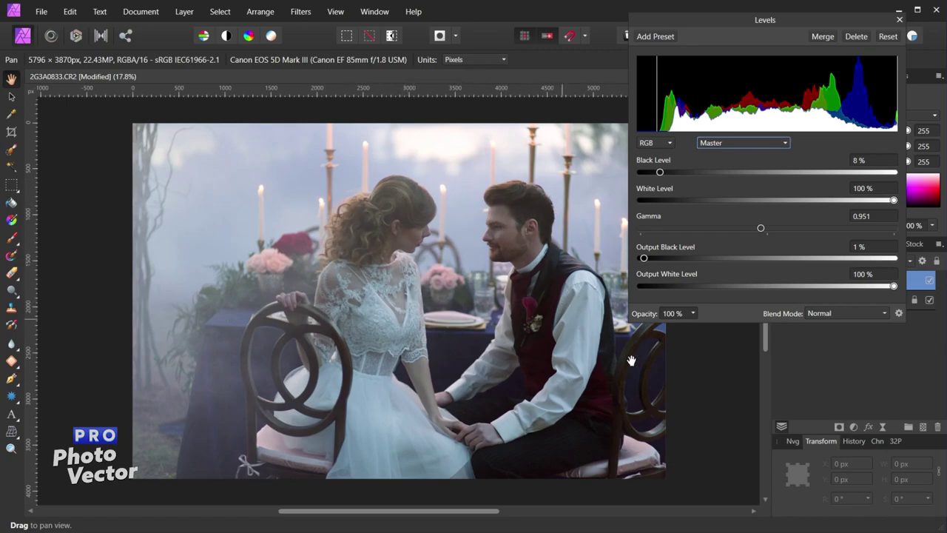
click(693, 315)
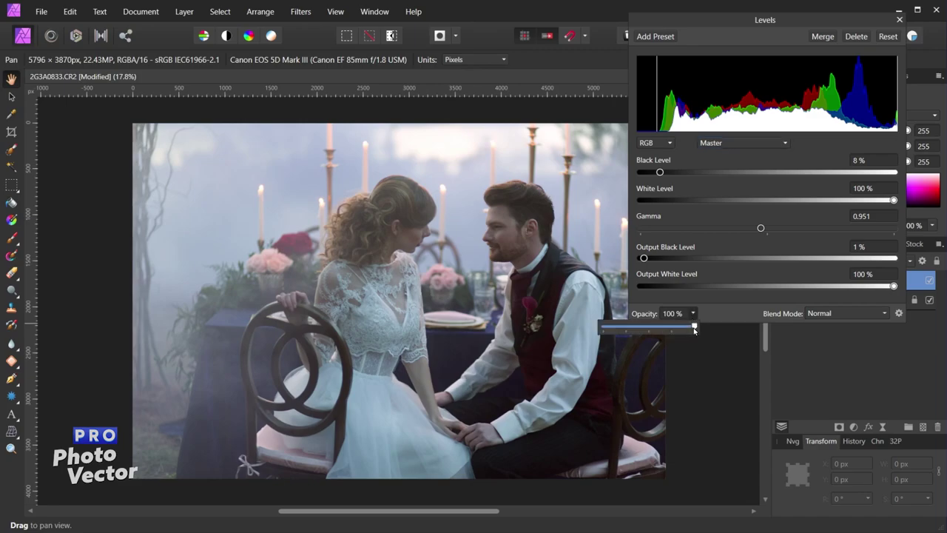
drag(696, 330, 603, 329)
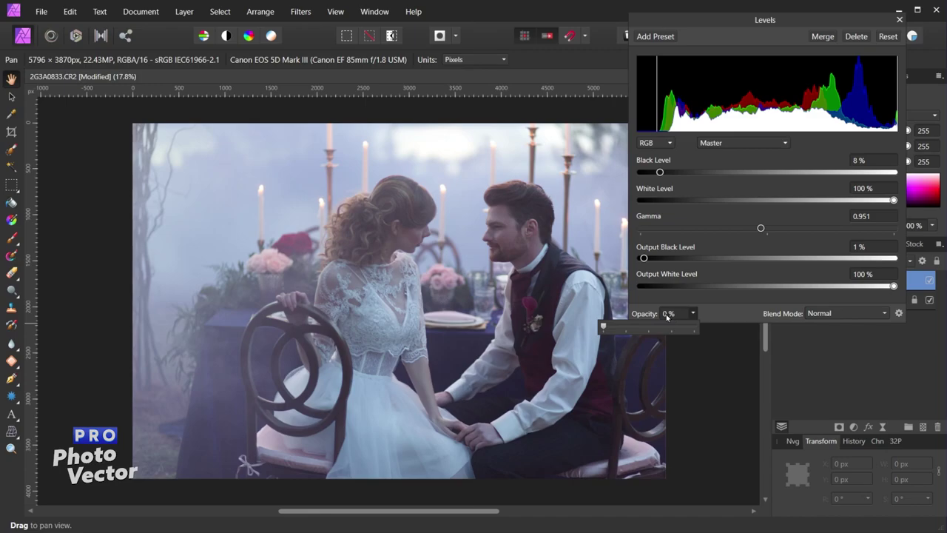
drag(603, 326, 734, 331)
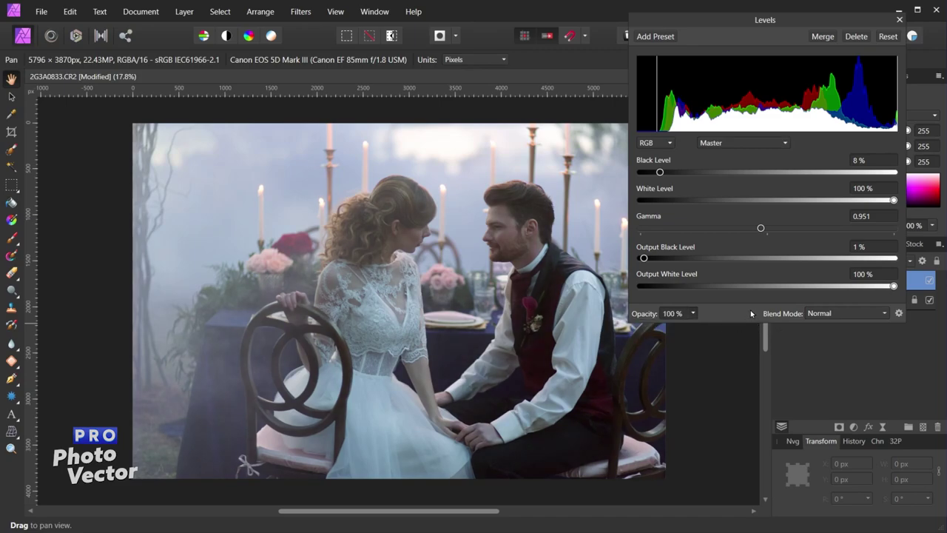
Leave the blend mode on Normal and open the Levels layer's Blend Options
click(851, 314)
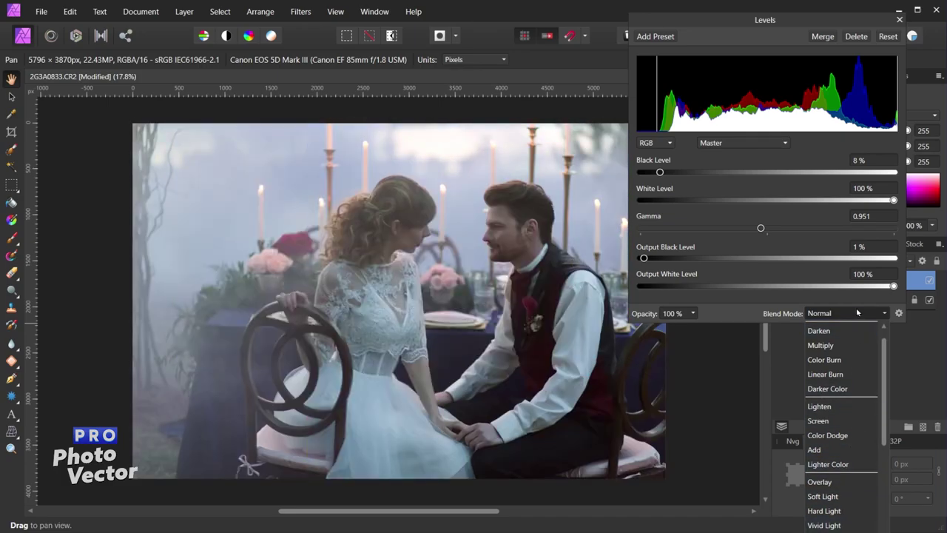
click(864, 314)
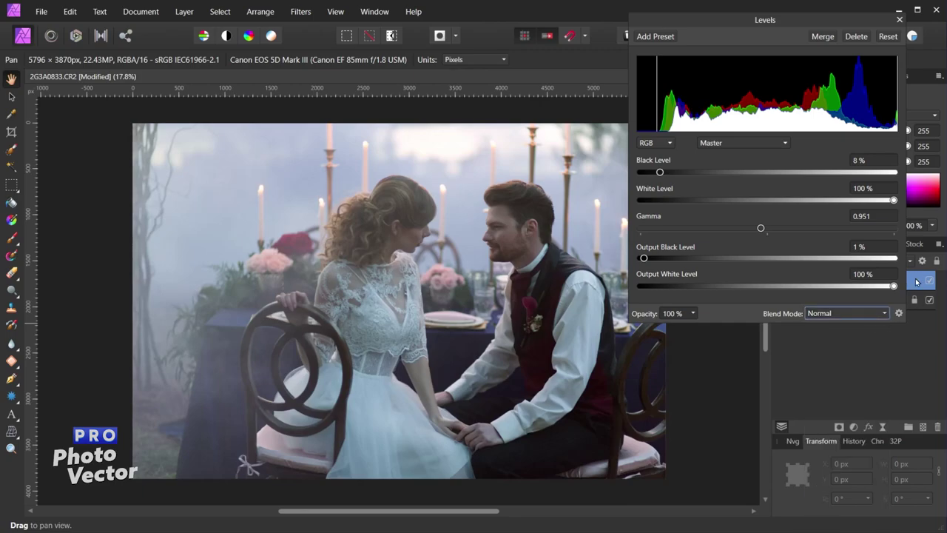
click(899, 314)
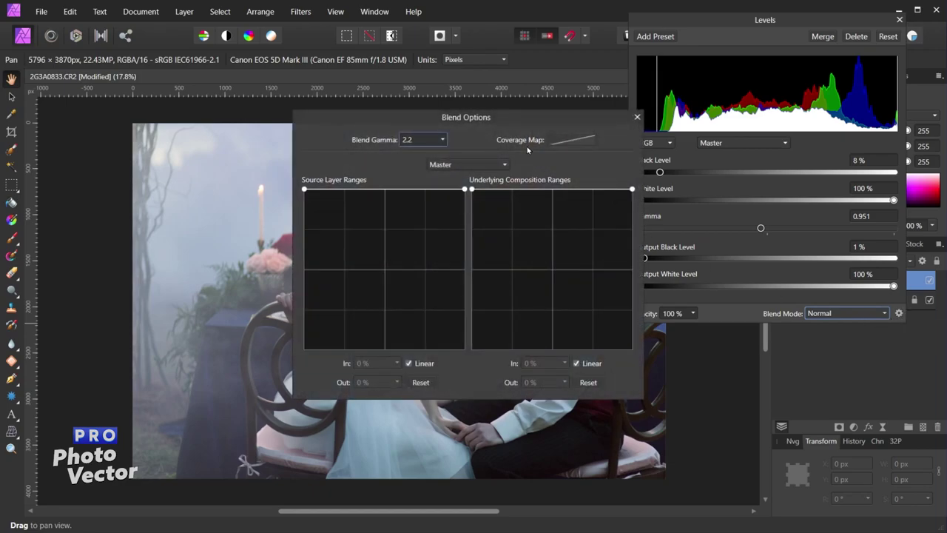
Move Blend Options aside and experiment with the source range's shadow end, trying 0% to 65.7%
drag(493, 119, 797, 33)
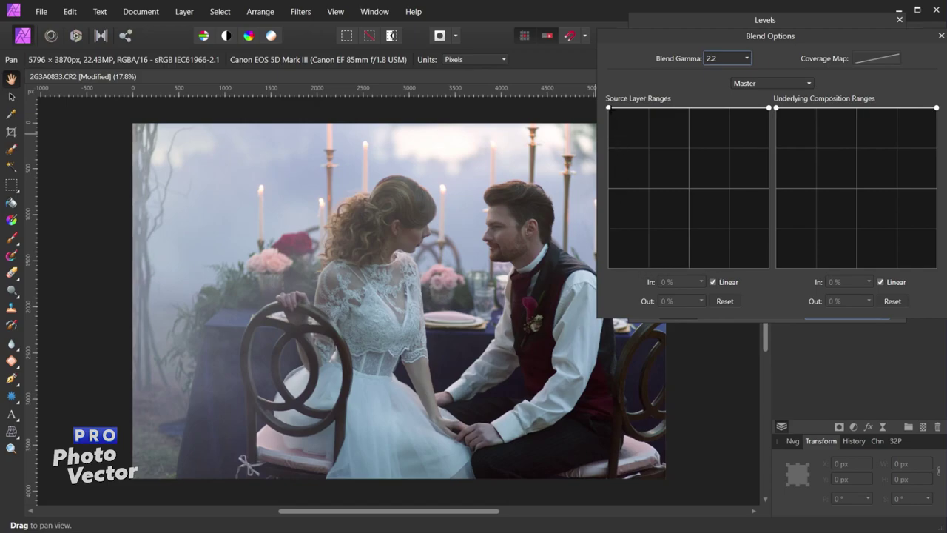
click(608, 108)
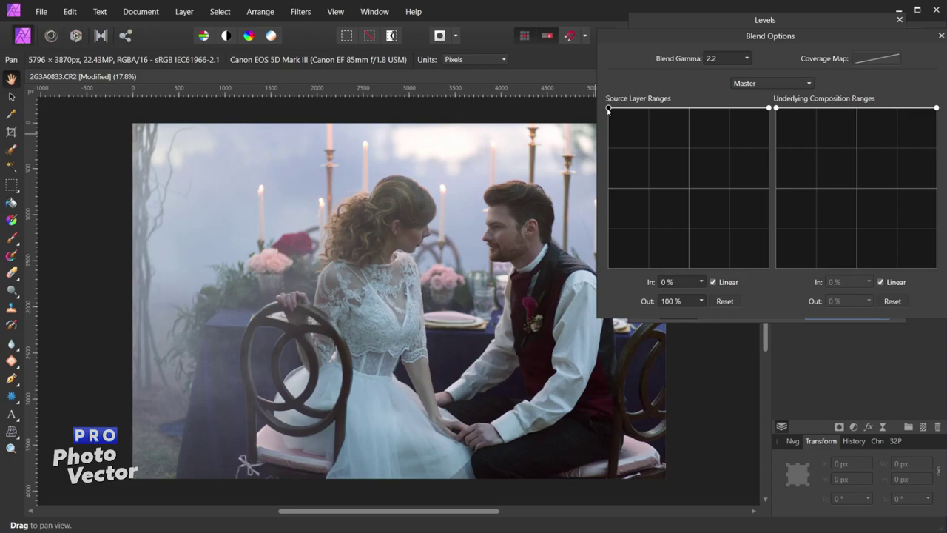
drag(608, 113, 575, 281)
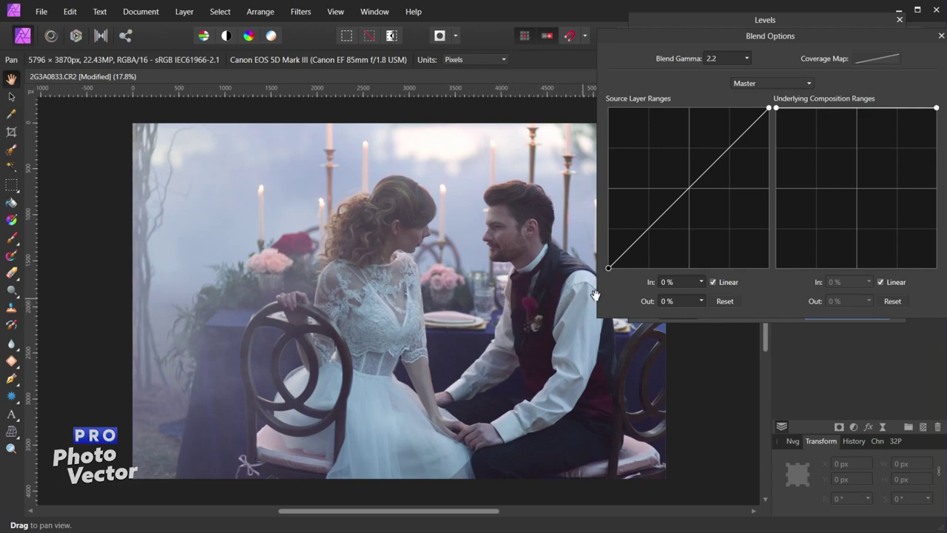
drag(608, 268, 608, 161)
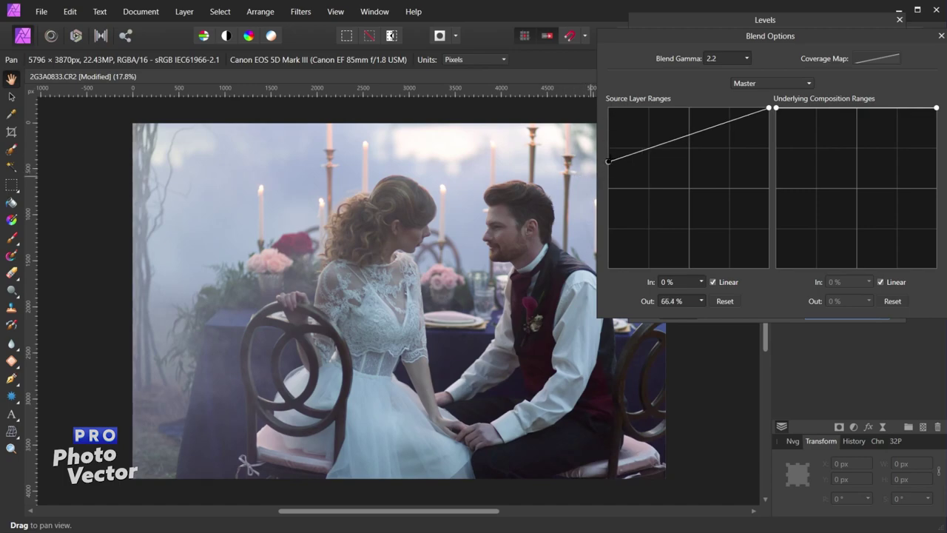
drag(608, 161, 582, 84)
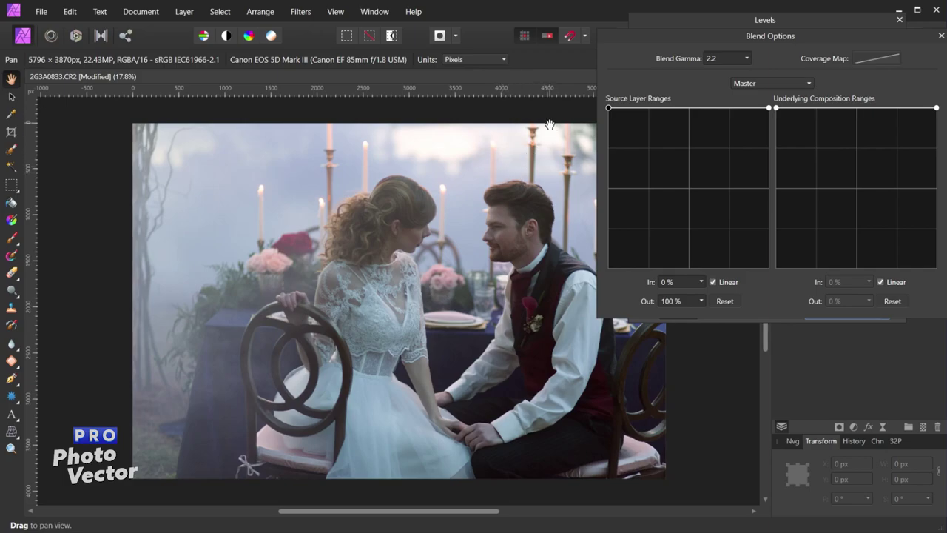
Return the source bright end and underlying dark end to full, then close Blend Options
drag(769, 107, 829, 287)
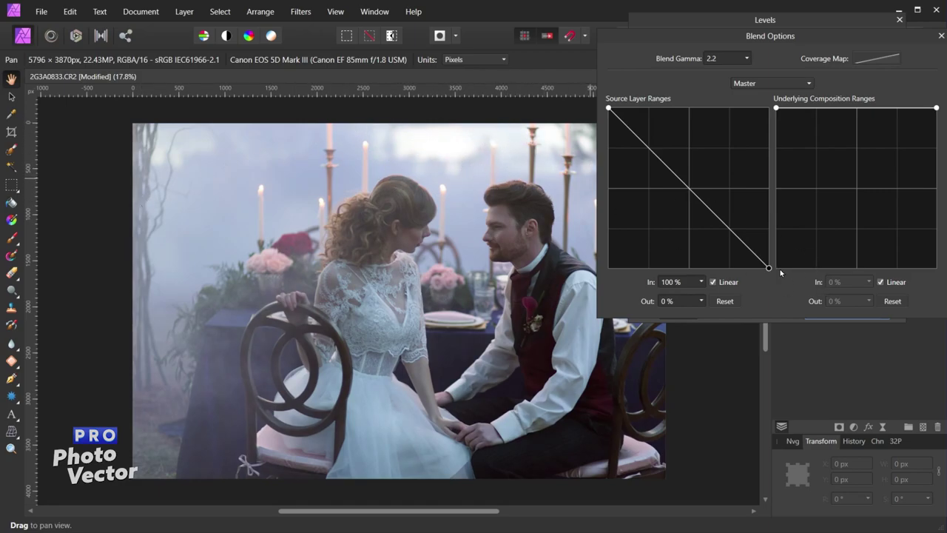
drag(769, 270, 814, 94)
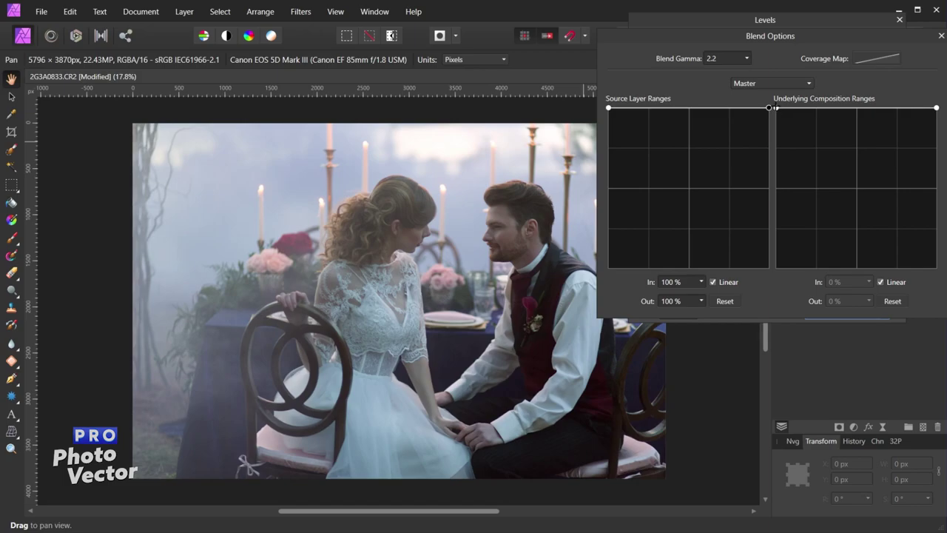
drag(777, 111, 749, 321)
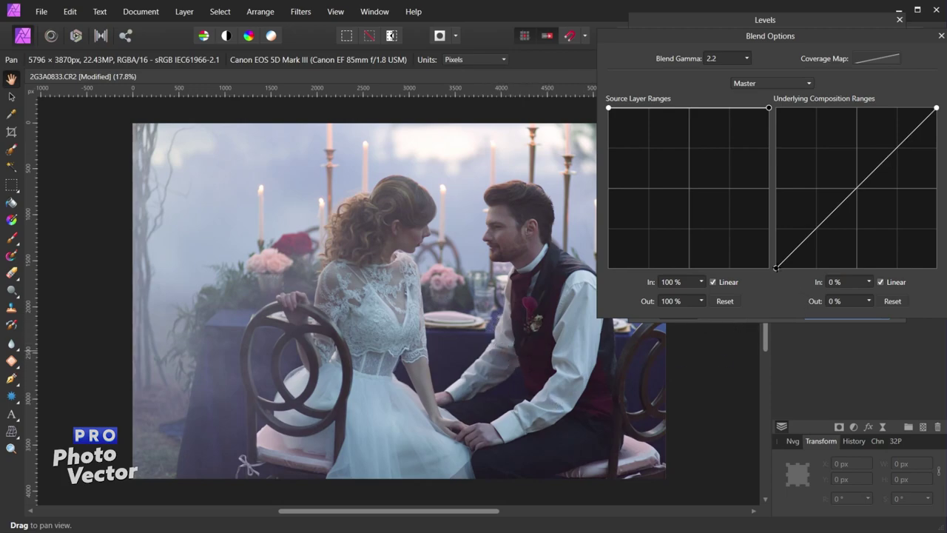
drag(776, 268, 721, 83)
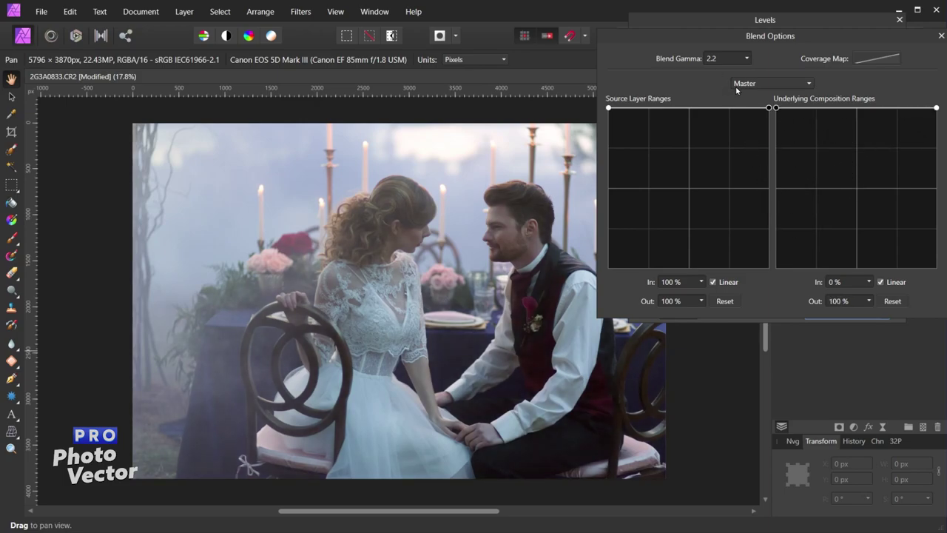
click(942, 34)
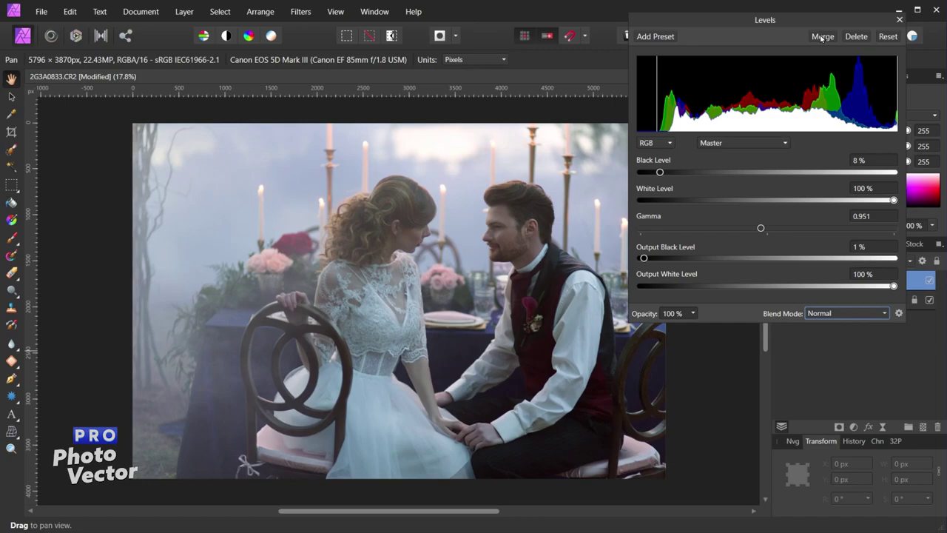
Drag the Levels dialog toward the centre so the Layers panel is uncovered
drag(789, 27, 634, 56)
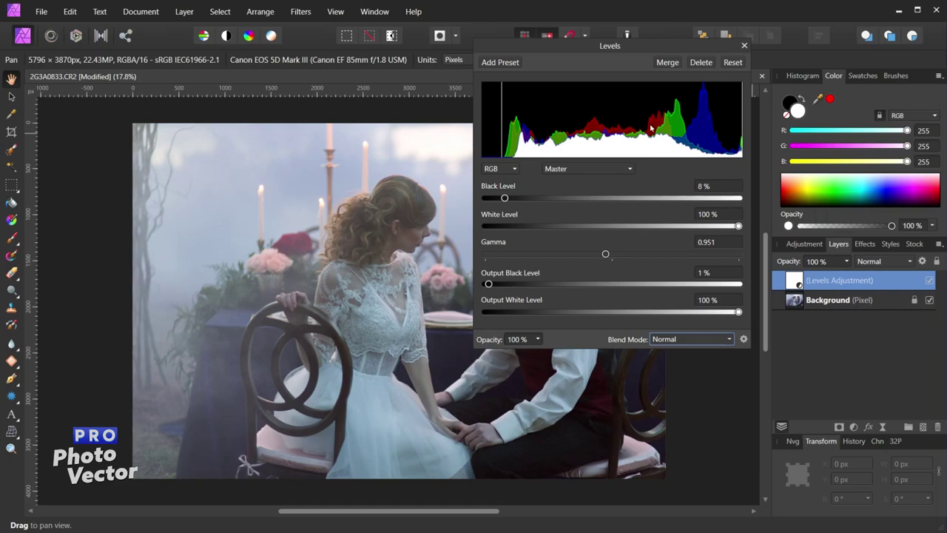
Save the Levels settings as a preset named 'DMD' and close the Levels dialog
click(517, 65)
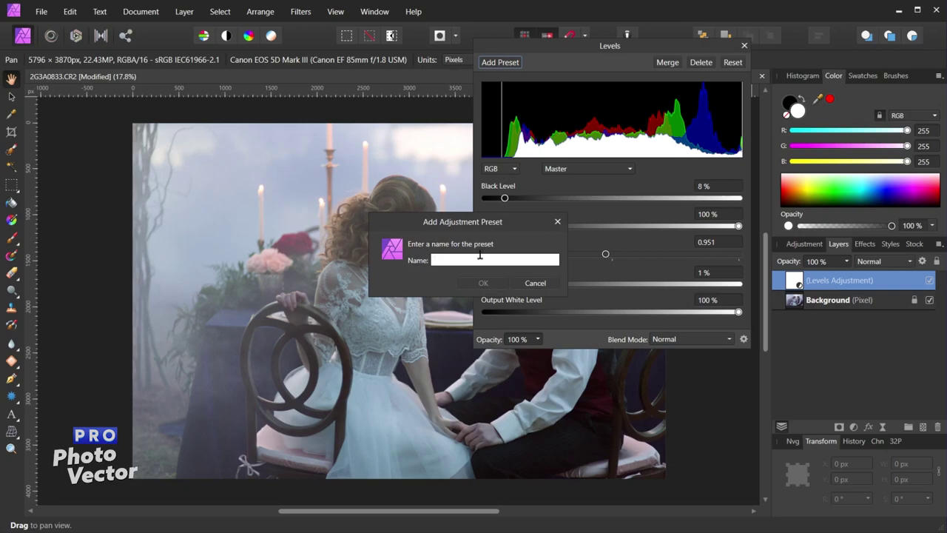
text(DMD 1)
click(484, 282)
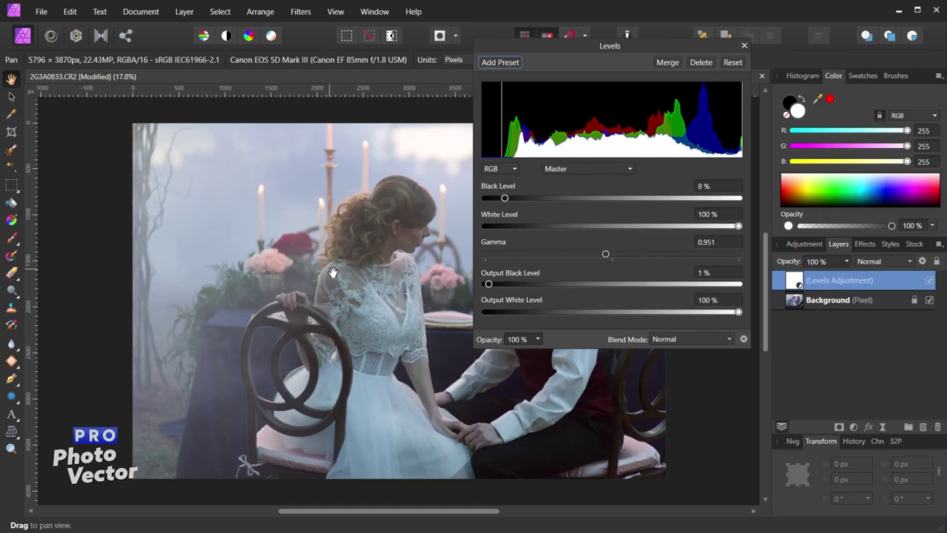
click(745, 46)
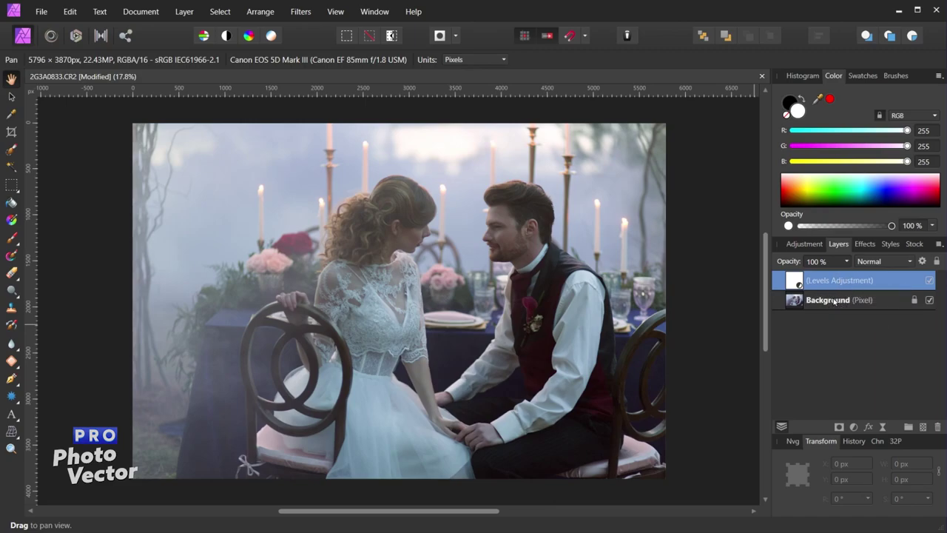
Hide and reshow the Levels correction on the wedding photo, then delete that adjustment layer
click(930, 283)
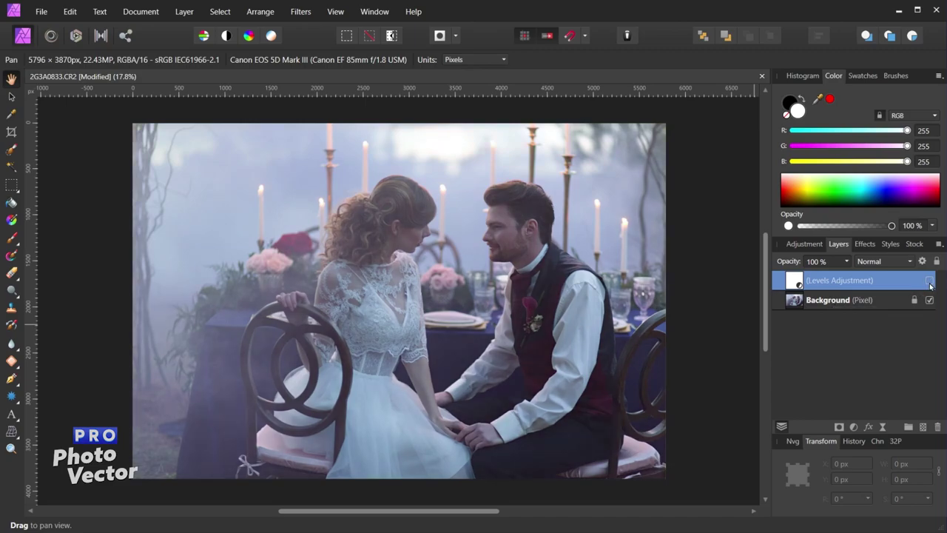
click(930, 283)
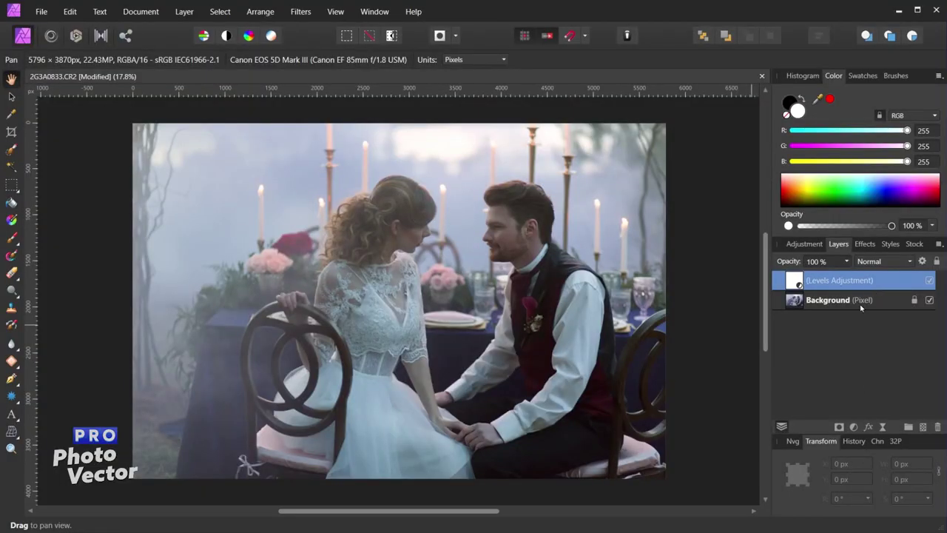
click(938, 427)
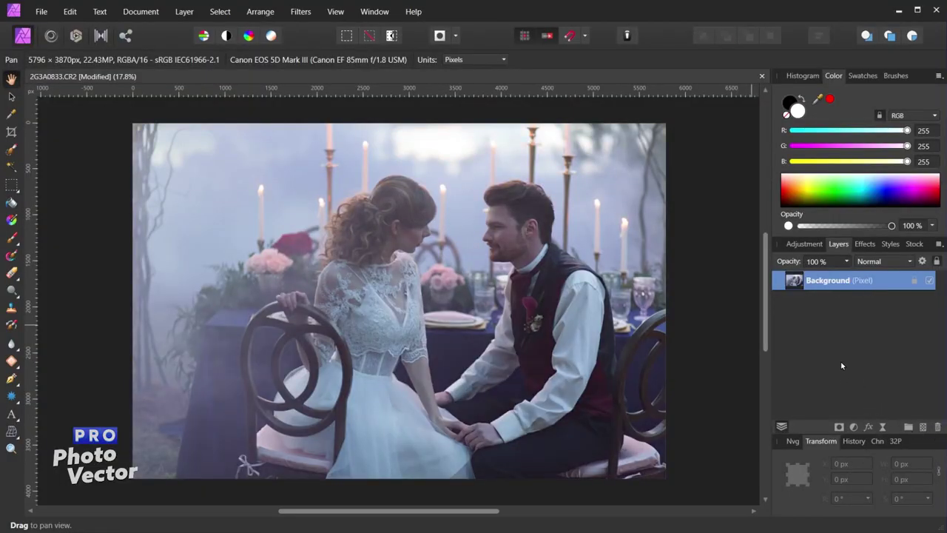
Add a new Levels adjustment using the saved DMD 1 preset
click(810, 248)
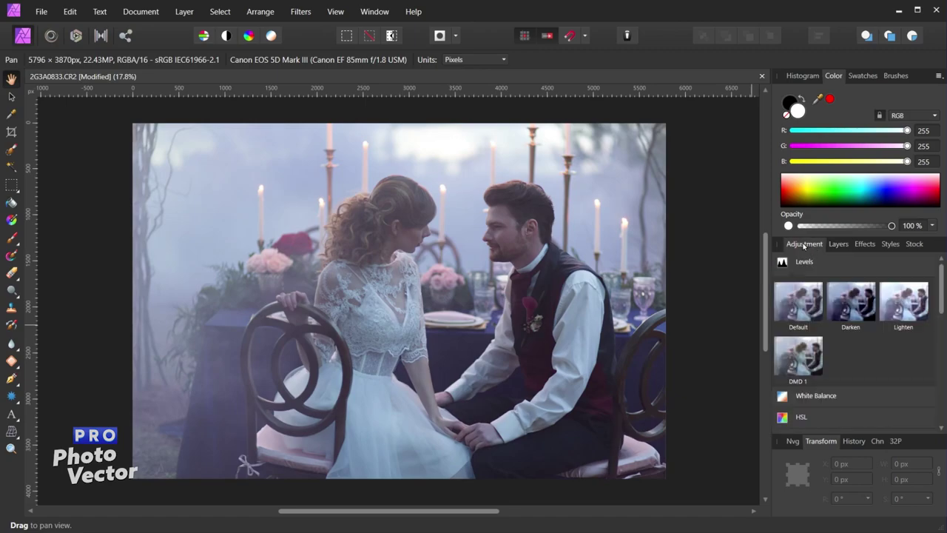
click(805, 263)
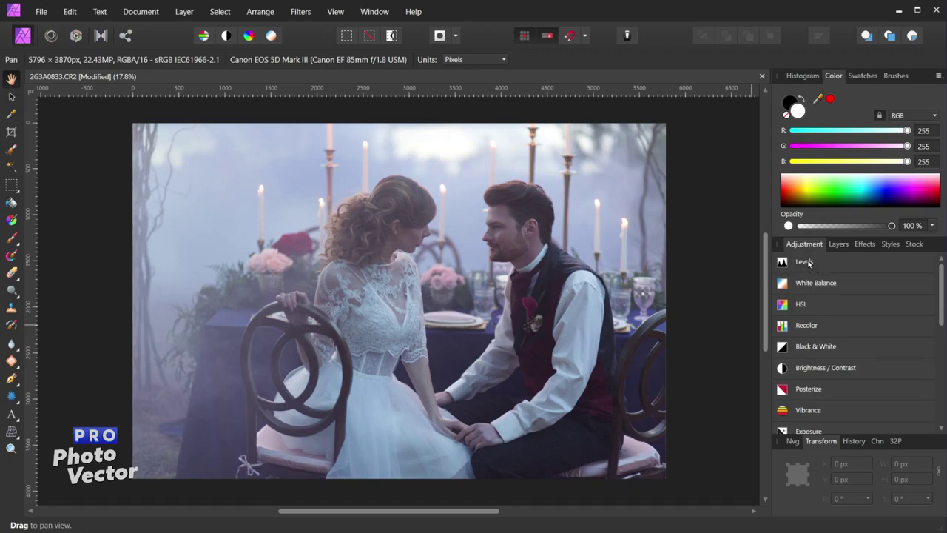
click(807, 263)
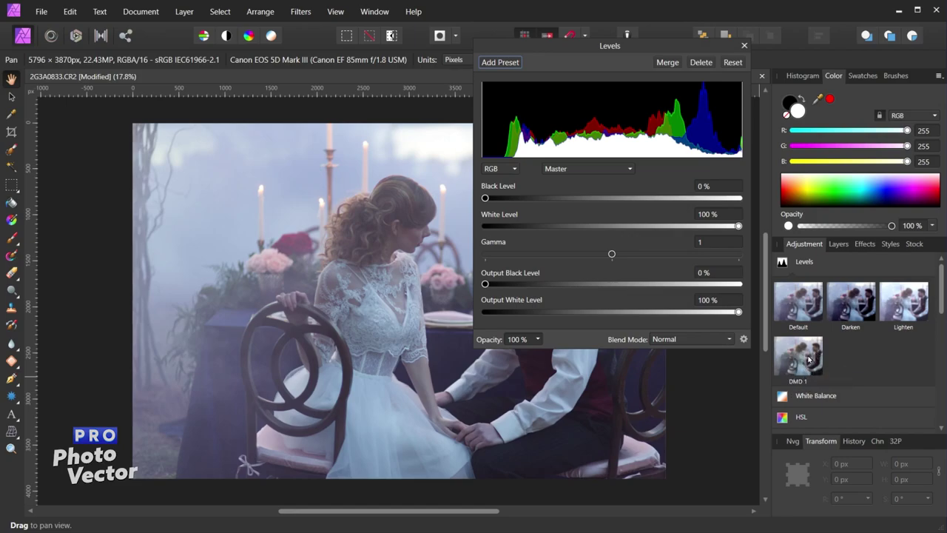
click(809, 359)
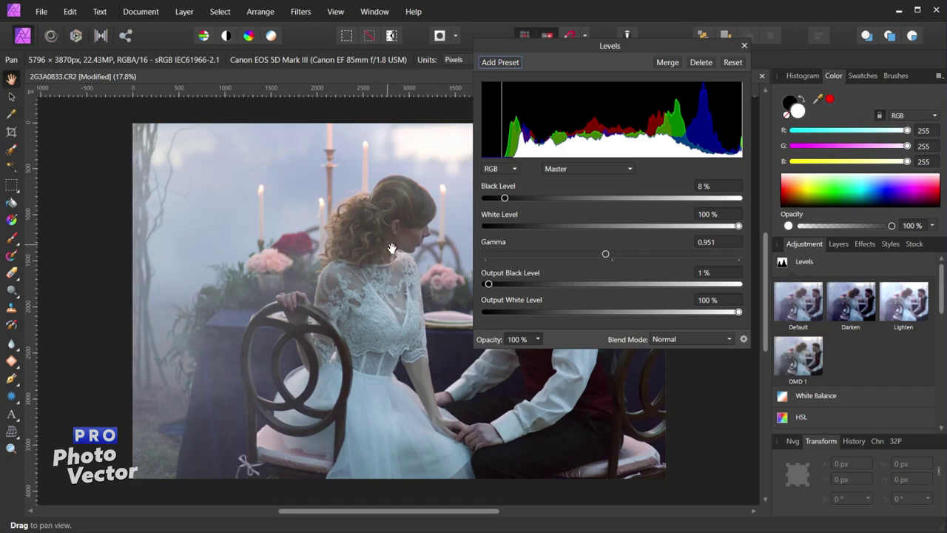
click(745, 45)
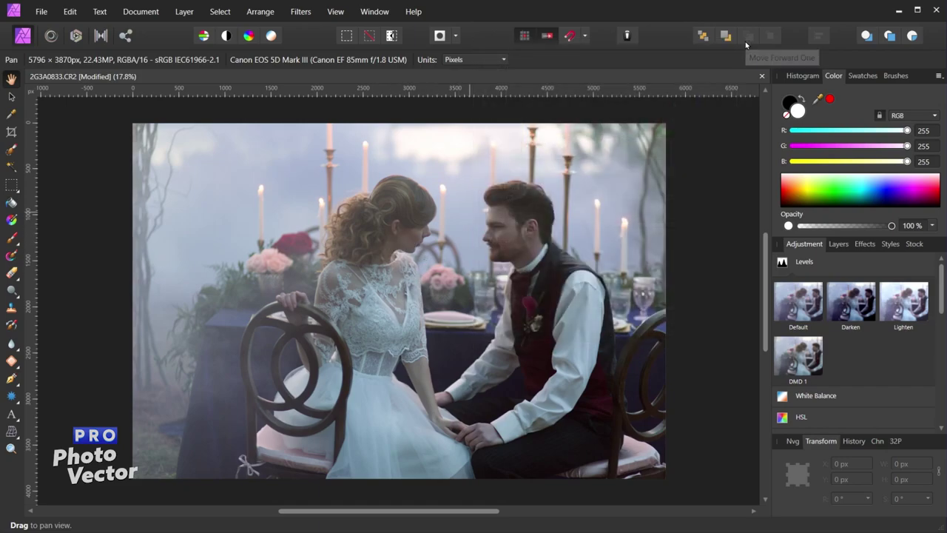
click(844, 247)
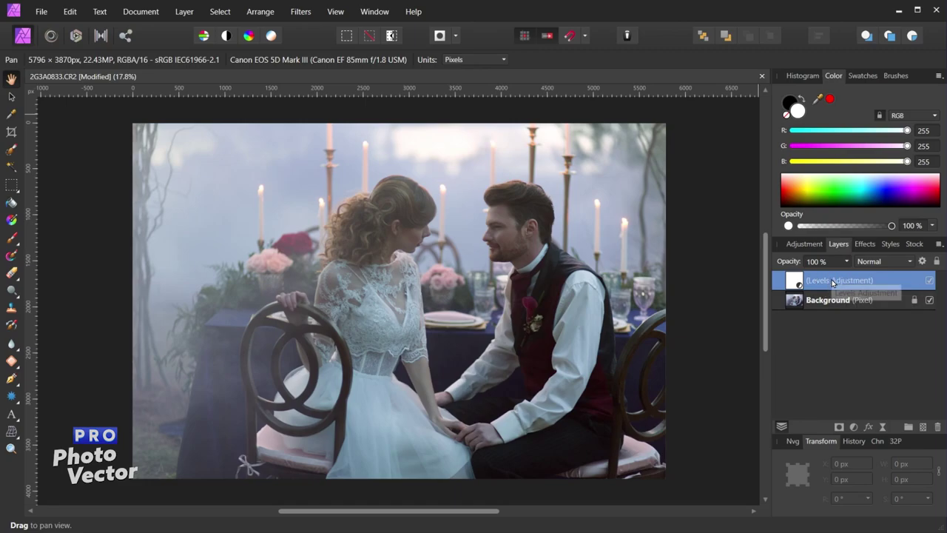
Reopen the Levels adjustment settings and nudge the black level slightly
double_click(796, 283)
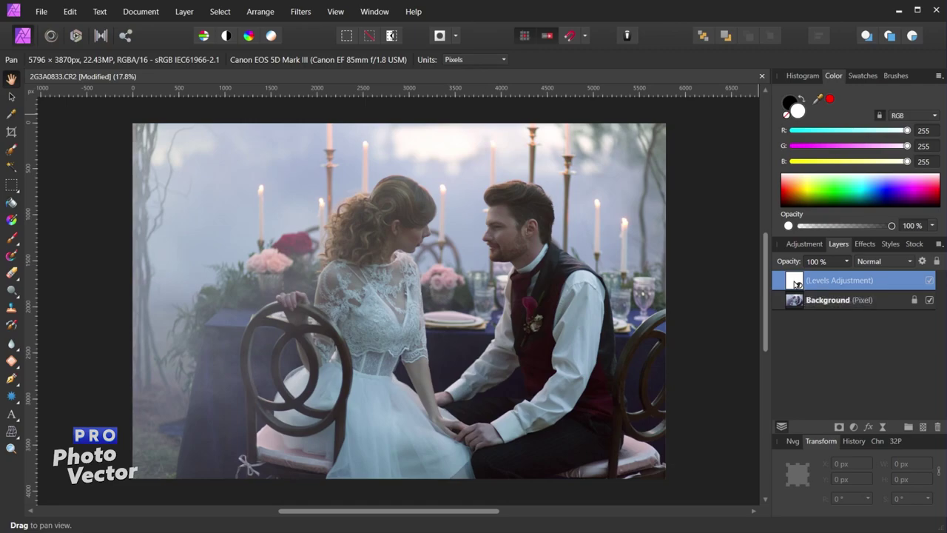
drag(564, 54, 736, 58)
drag(675, 203, 677, 203)
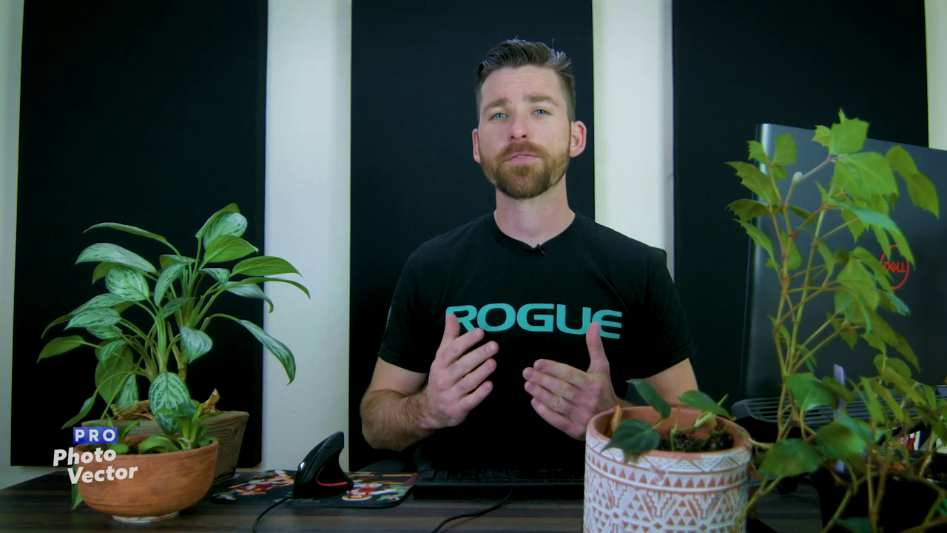